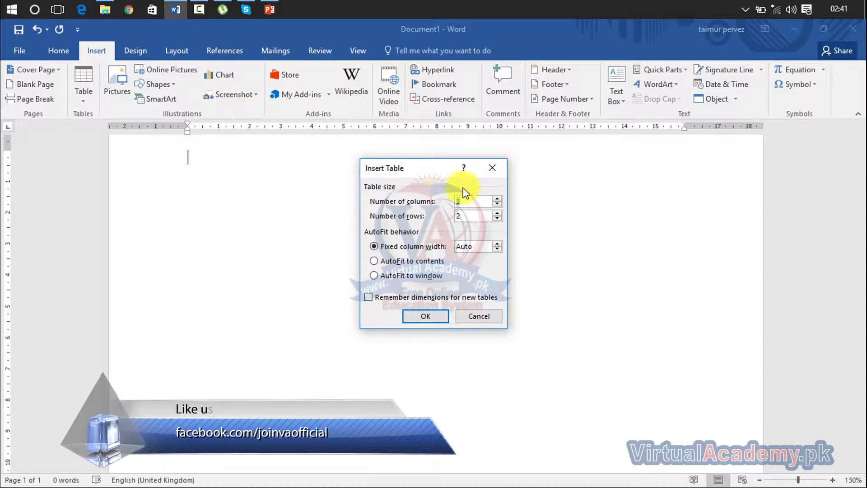
Step: Insert a trial 12-column, 20-row table, then undo it to leave the page blank
click(492, 170)
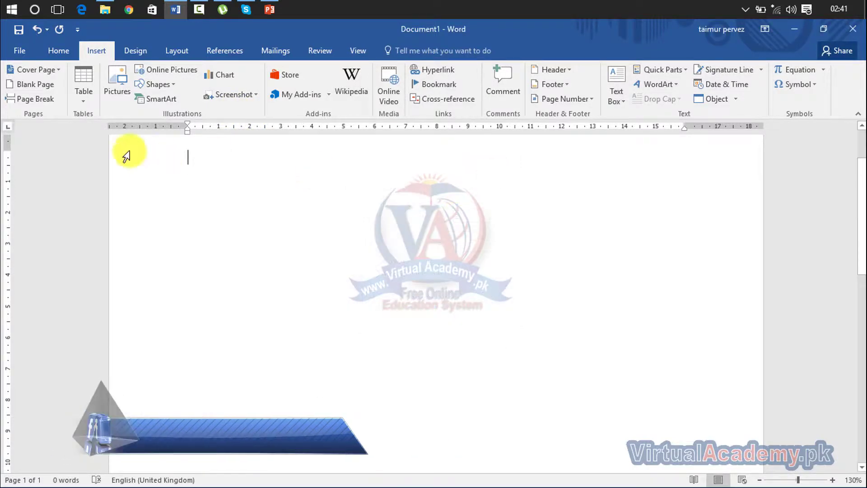
click(82, 102)
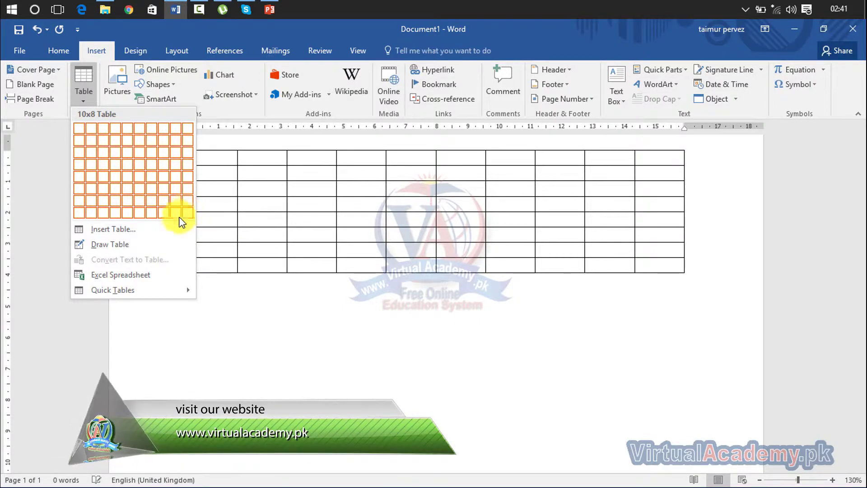
click(152, 229)
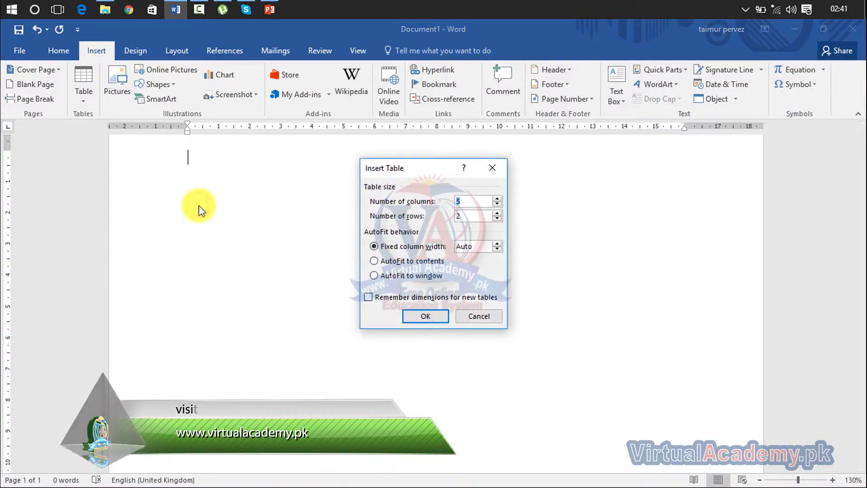
click(469, 200)
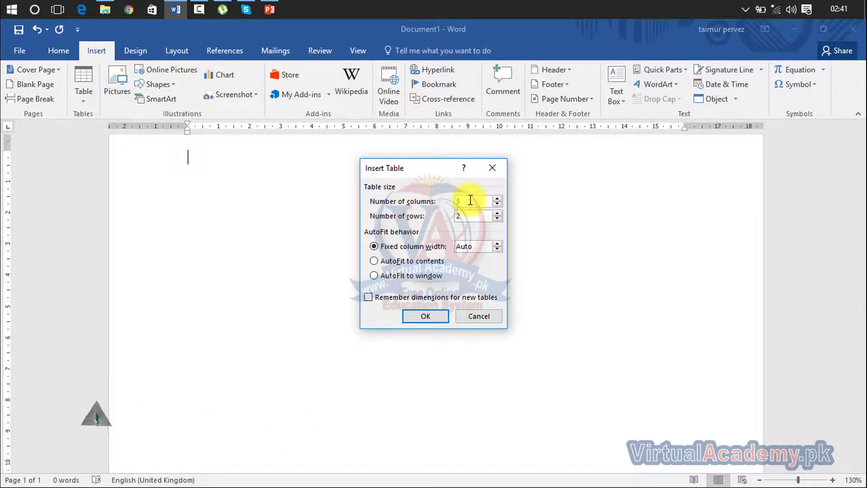
double_click(469, 200)
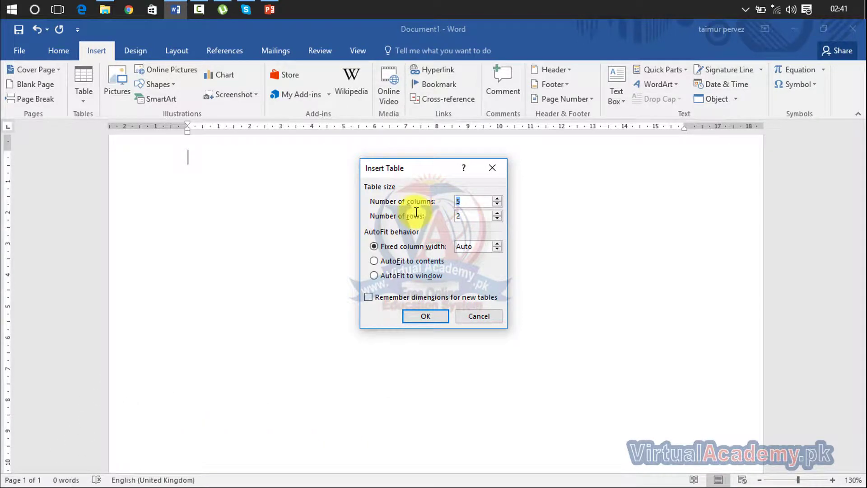
key(BackSpace)
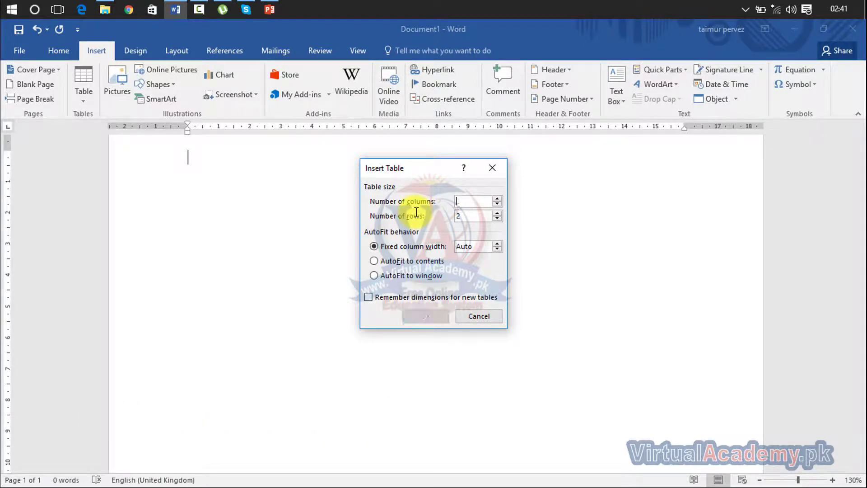
text(12)
double_click(477, 216)
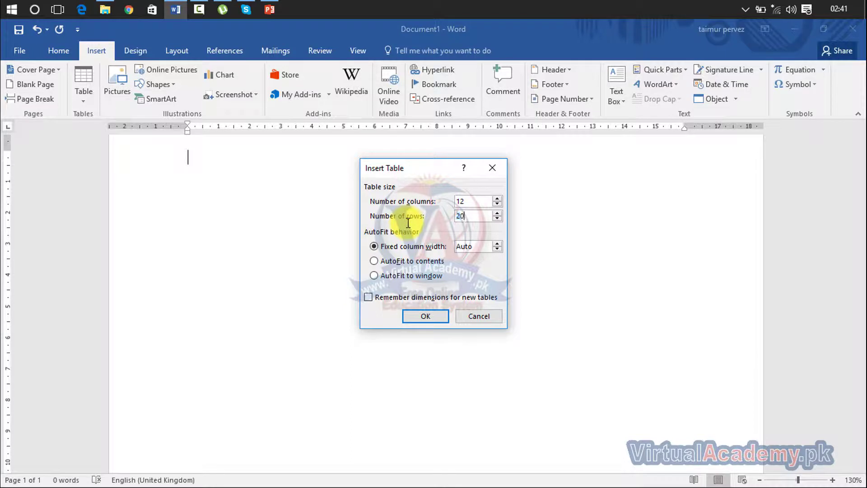
click(430, 318)
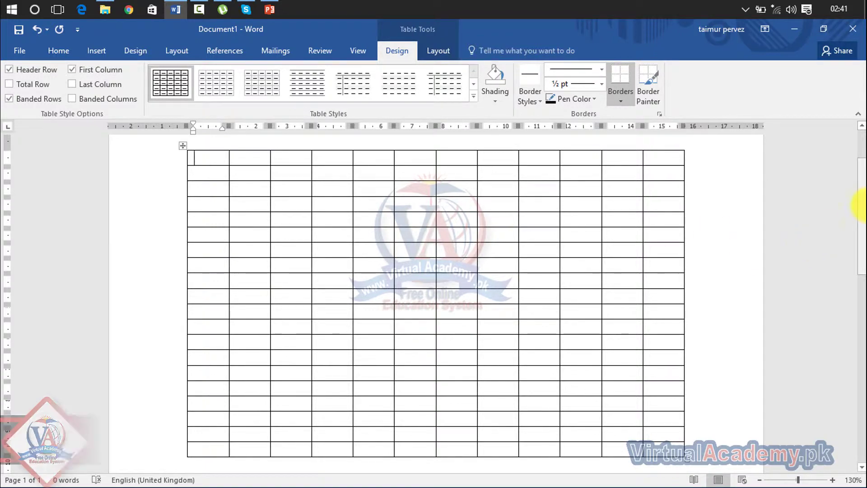
drag(864, 210, 863, 145)
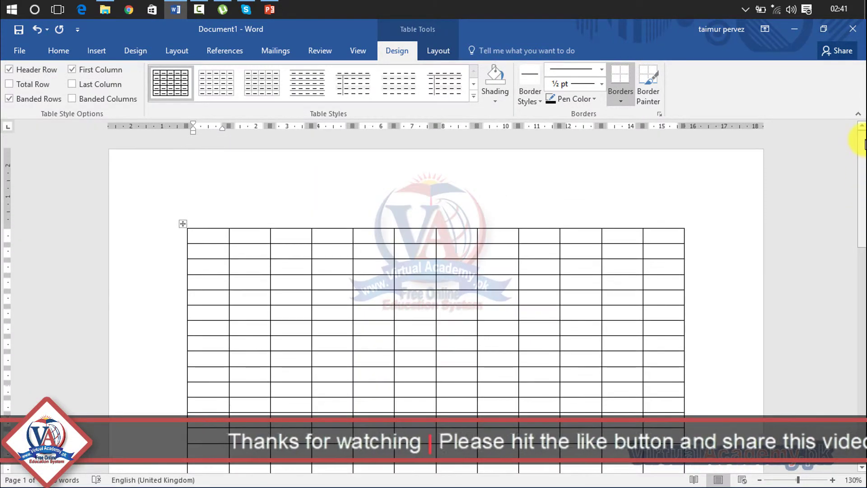
key(ctrl+z)
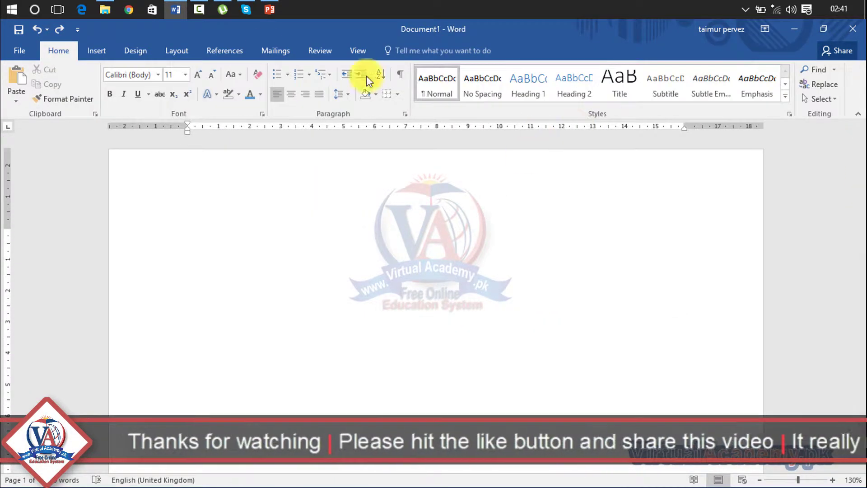
Step: Insert a 4-column, 4-row table using the Insert Table dialog
click(99, 53)
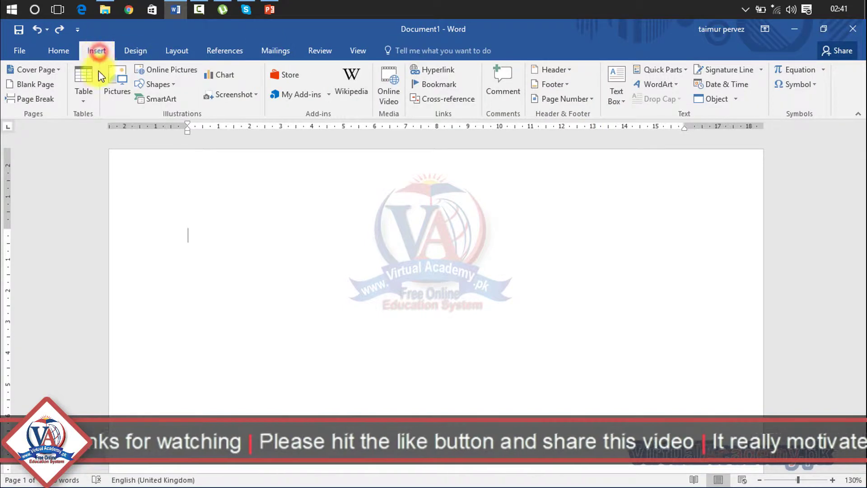
click(85, 96)
click(103, 228)
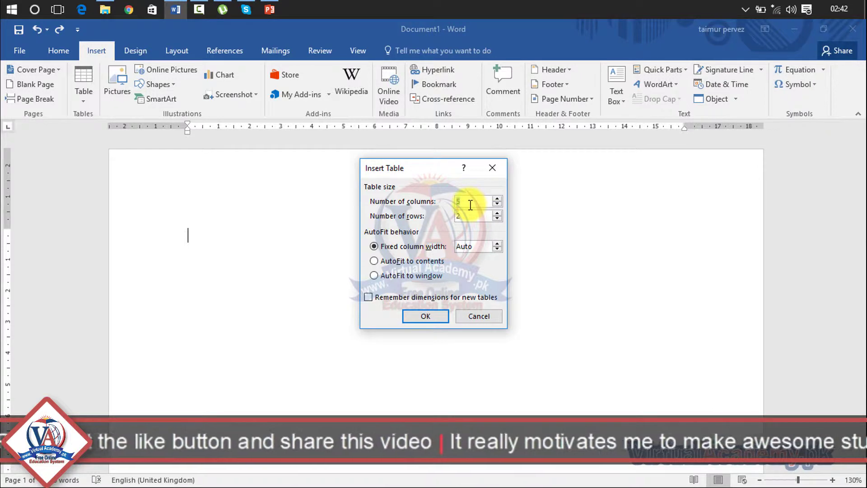
click(459, 216)
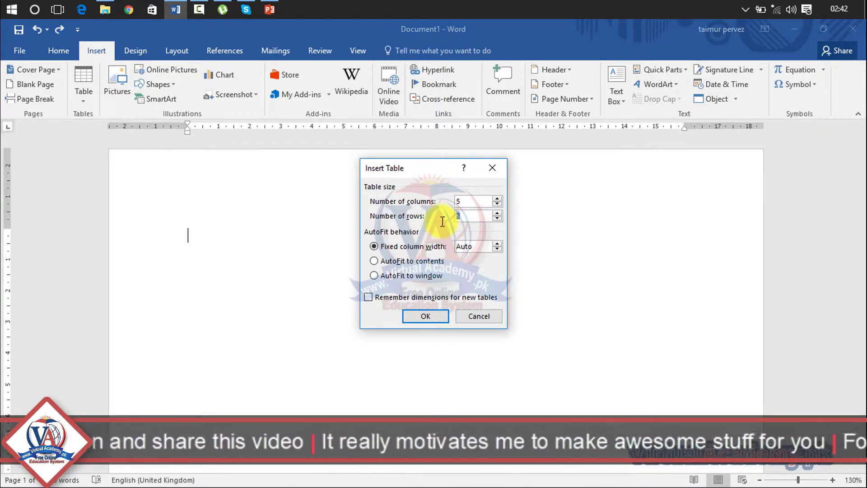
click(484, 199)
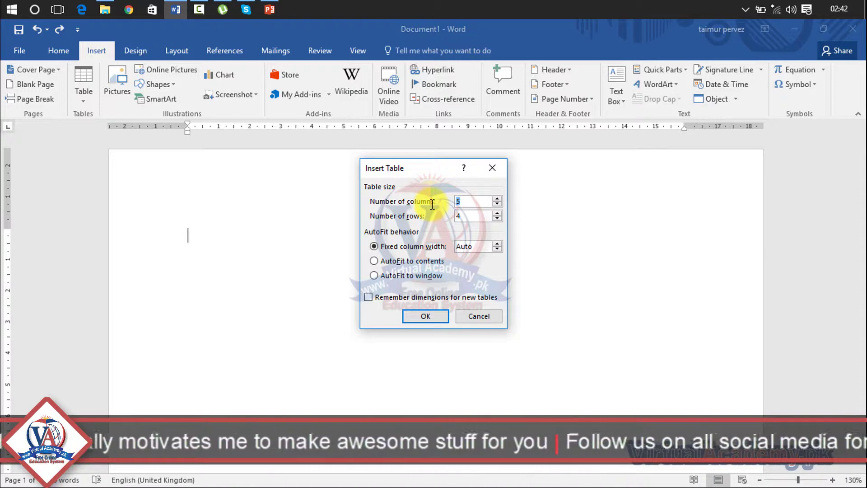
click(441, 316)
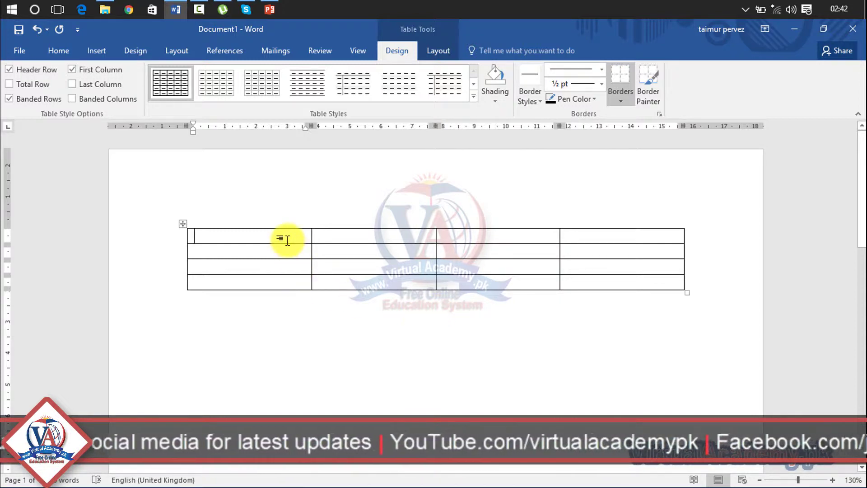
Step: Type the header cells Name, Email, Mobile and Address
text(name)
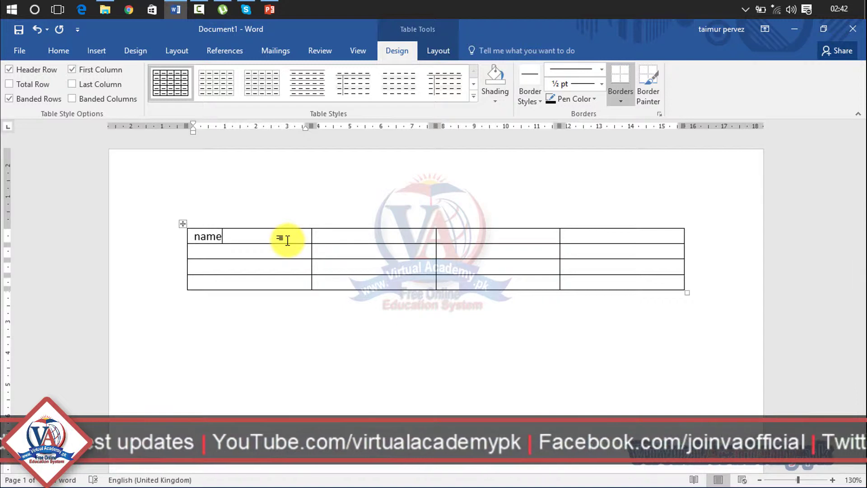
key(Tab)
text(ema)
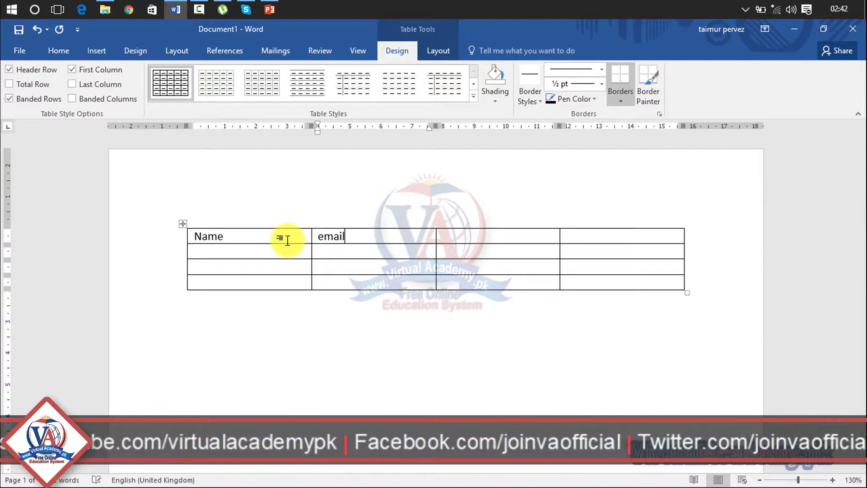
key(Tab)
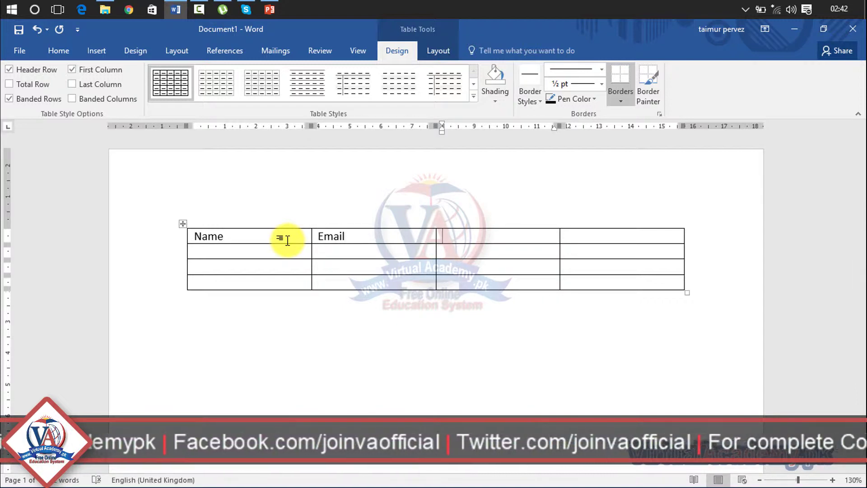
text(mo)
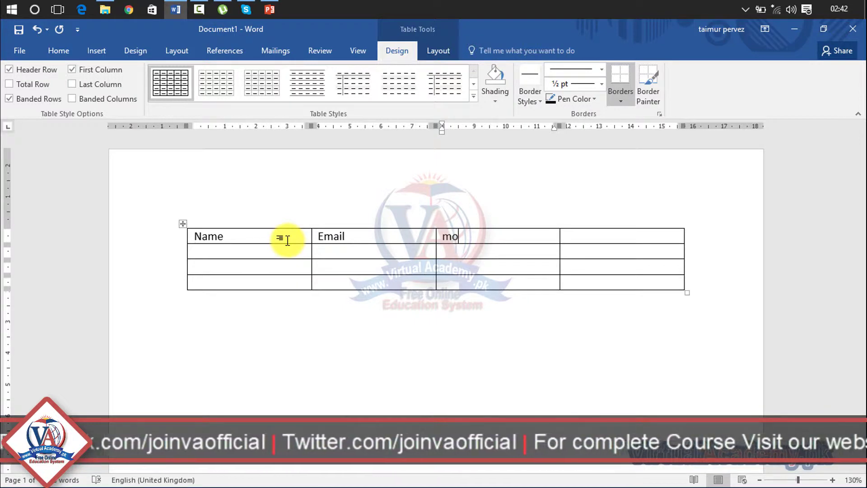
text(bile)
key(Tab)
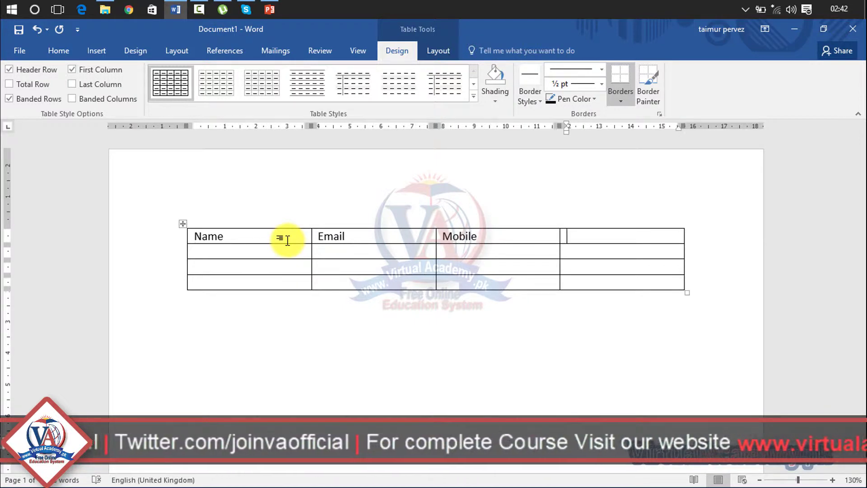
text(address)
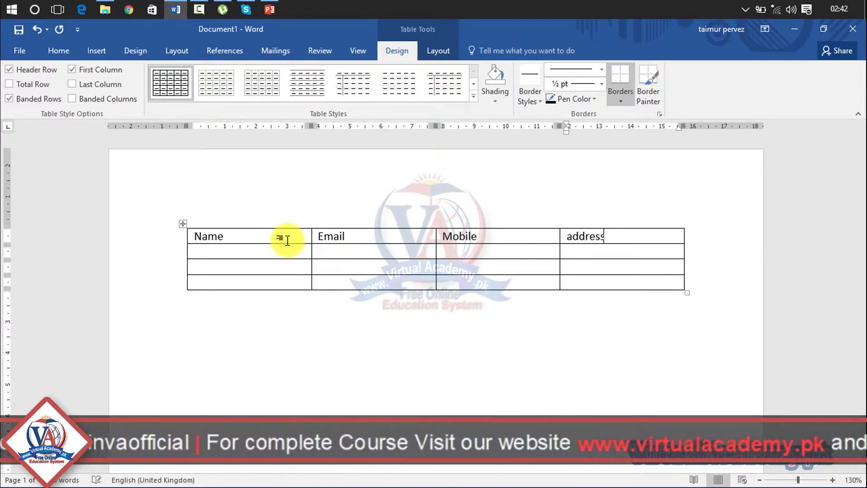
key(Tab)
Step: Enter the first contact's name, e-mail, mobile number and address in row 2
text(ali)
key(Tab)
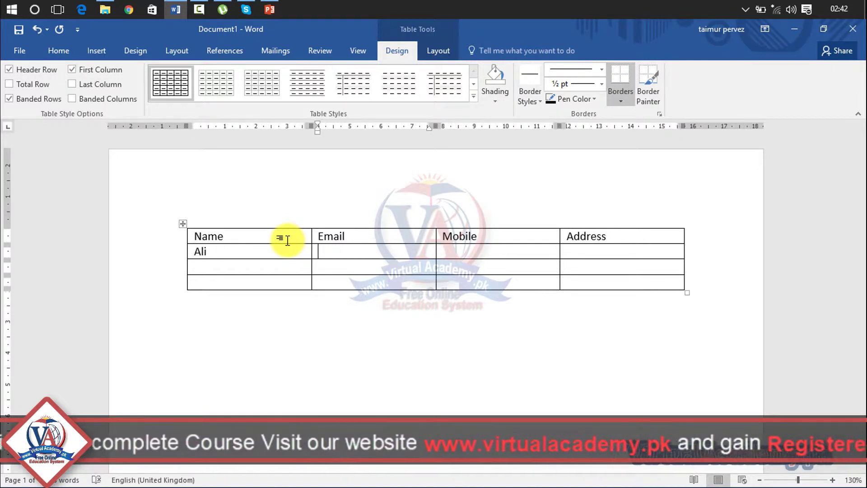
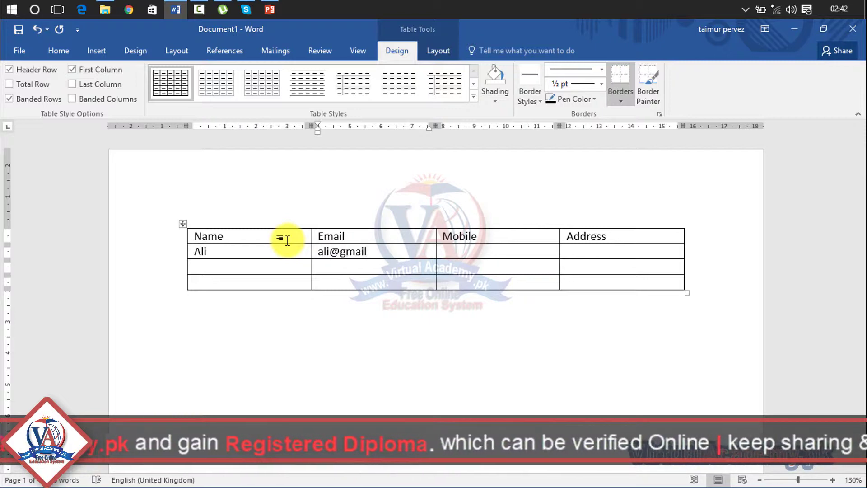
key(Tab)
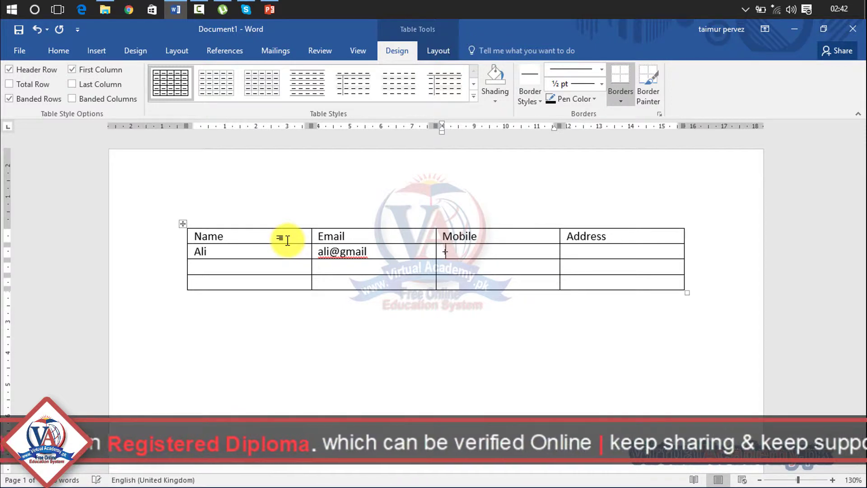
text(+65+65+65)
key(Tab)
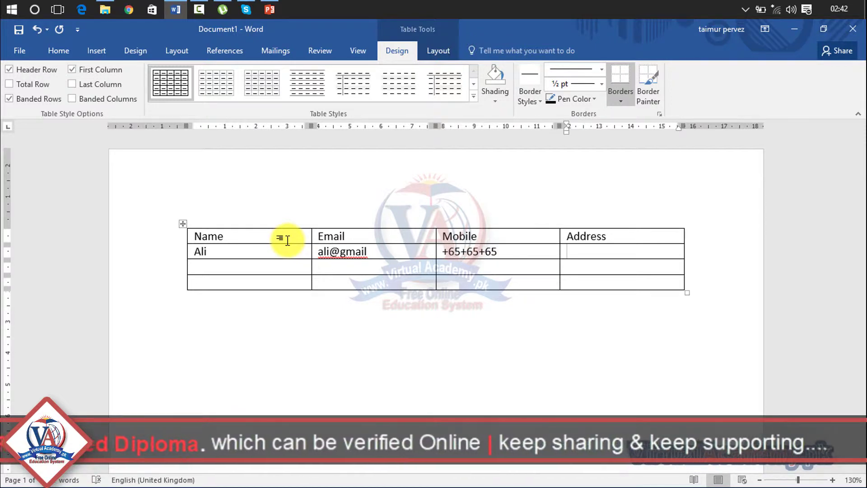
text(a)
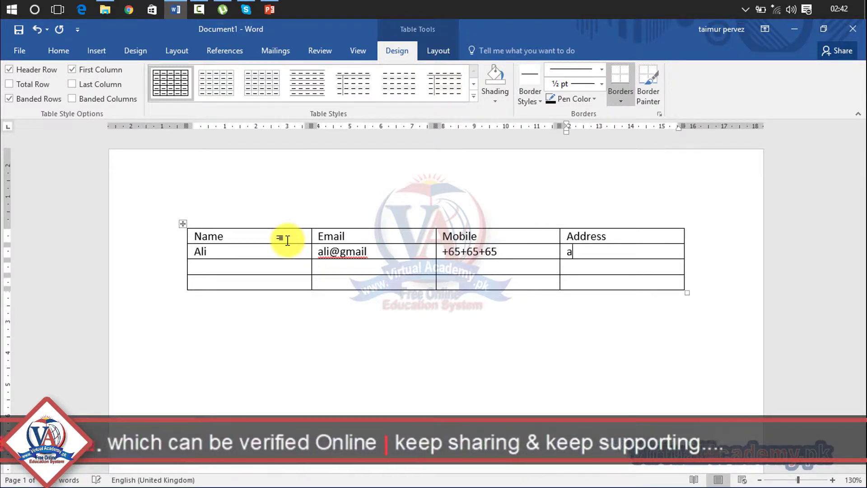
text(bbottabad)
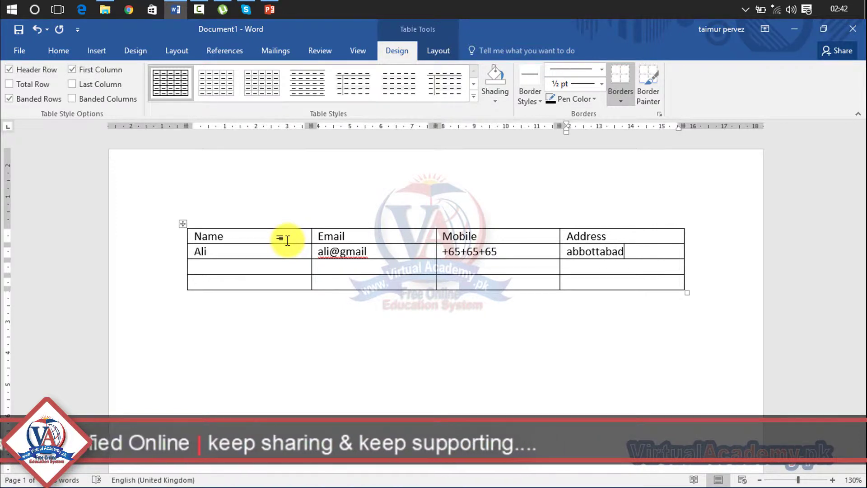
Step: Fill the third row's Name, Email, Mobile and Address cells with placeholder text
click(201, 268)
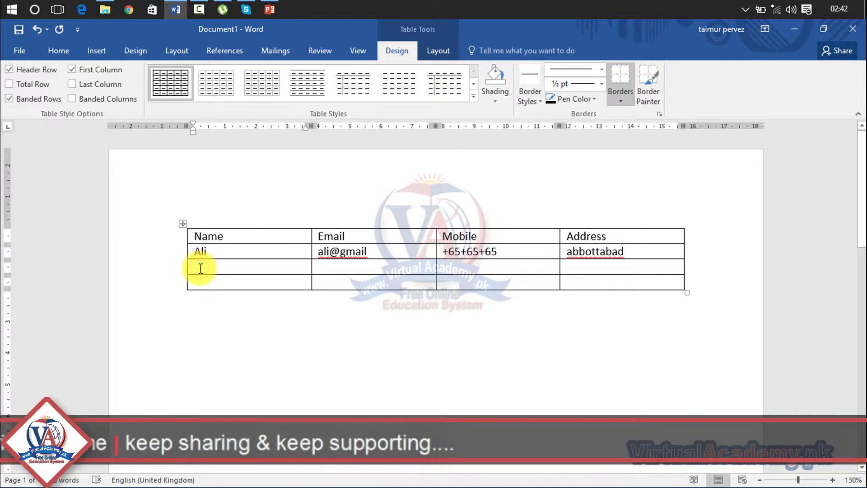
text(hamid)
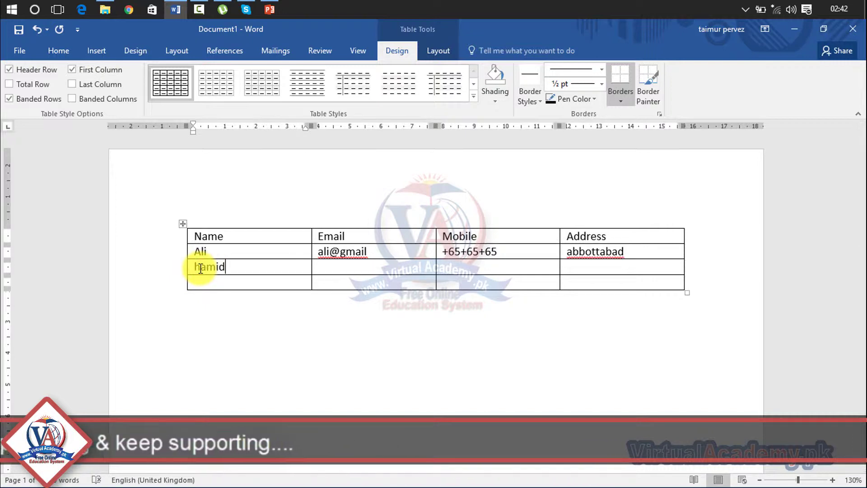
key(Tab)
text(ha)
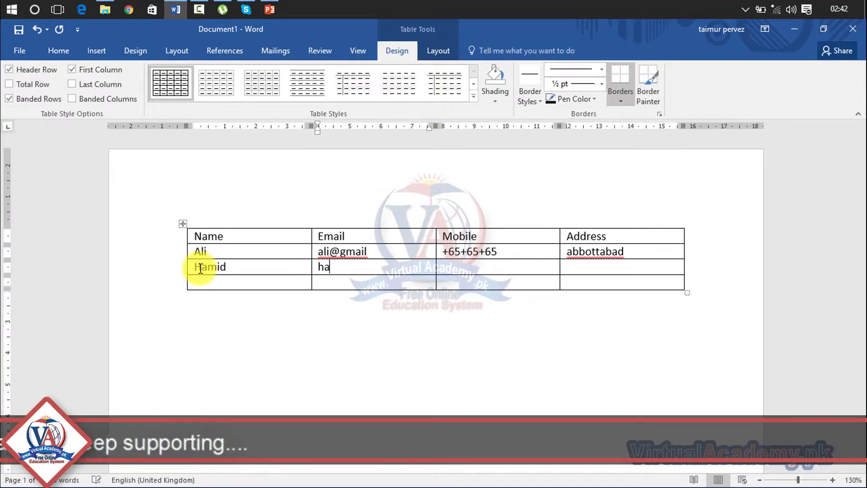
text(ilfkjlkj)
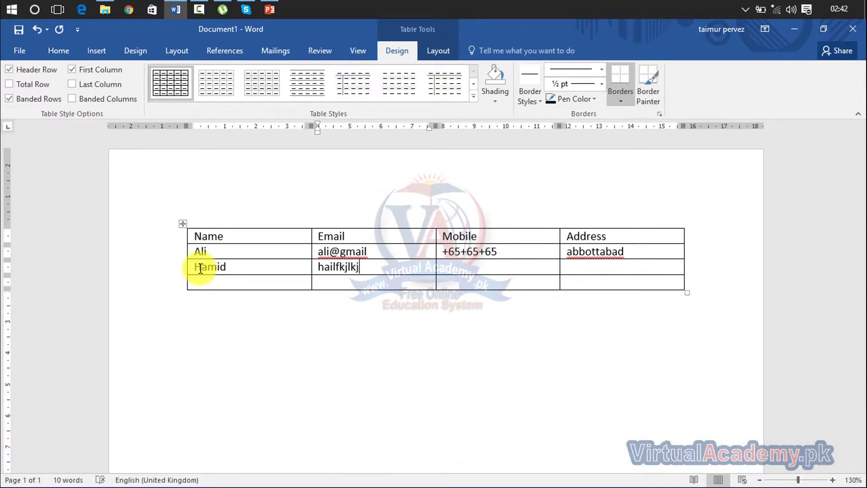
key(Tab)
text(lkjl)
key(Tab)
text(lkjlkj)
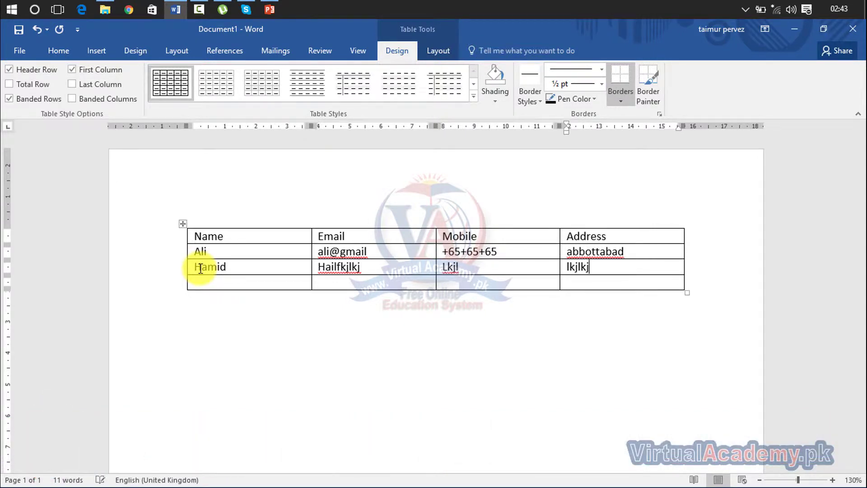
Step: Fill all four cells of the last row with placeholder text
key(Tab)
text(lkjlkjlk)
key(Tab)
text(lkjlkjl)
key(Tab)
text(kjlkjlkj)
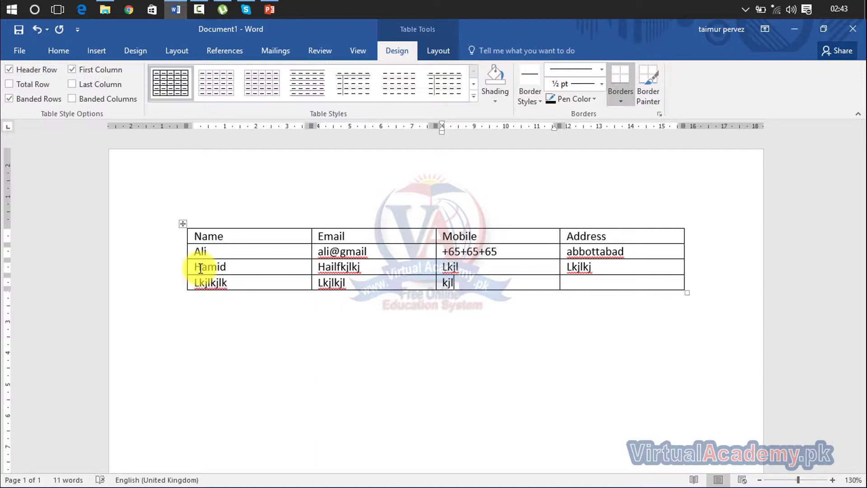
key(Tab)
text(lkjl)
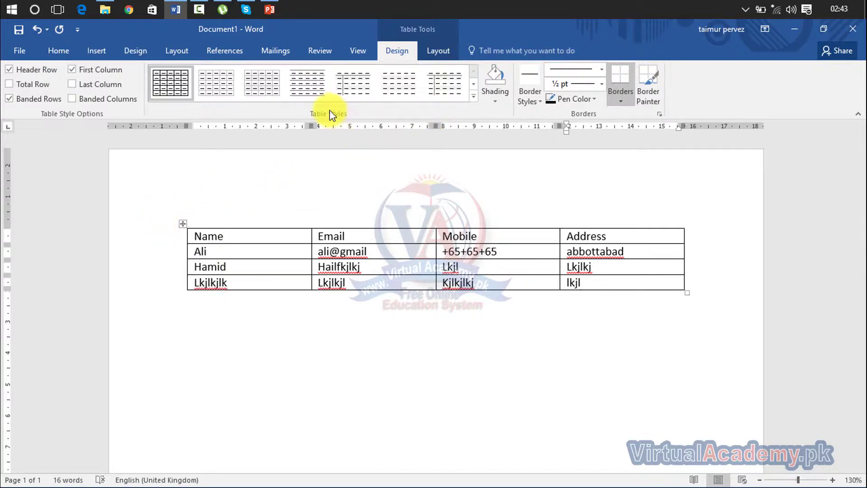
Step: Select the whole table and apply the orange Grid Table style from the gallery
click(473, 100)
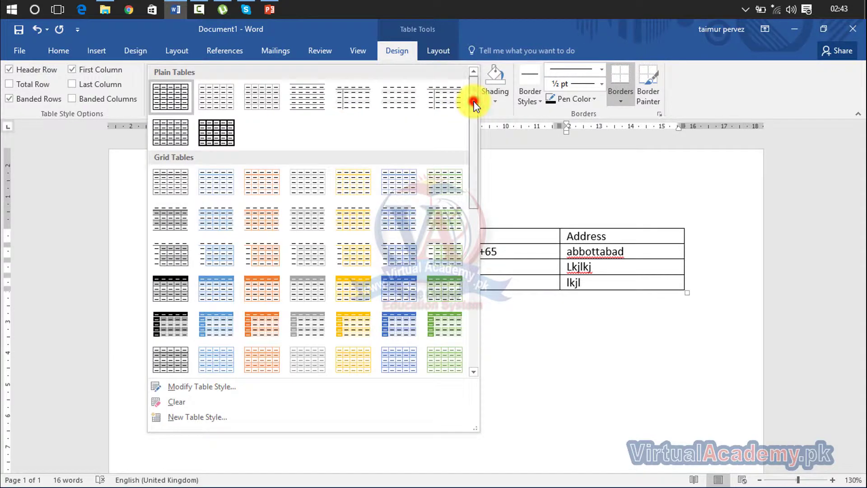
click(597, 289)
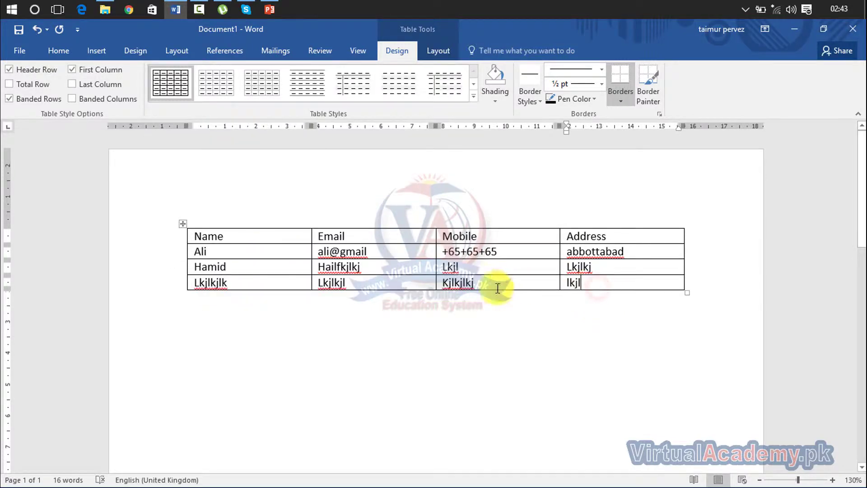
click(181, 224)
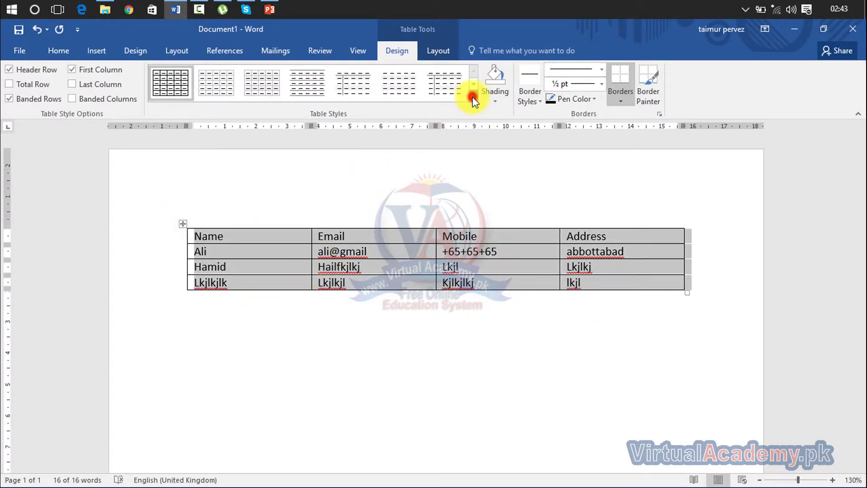
click(473, 96)
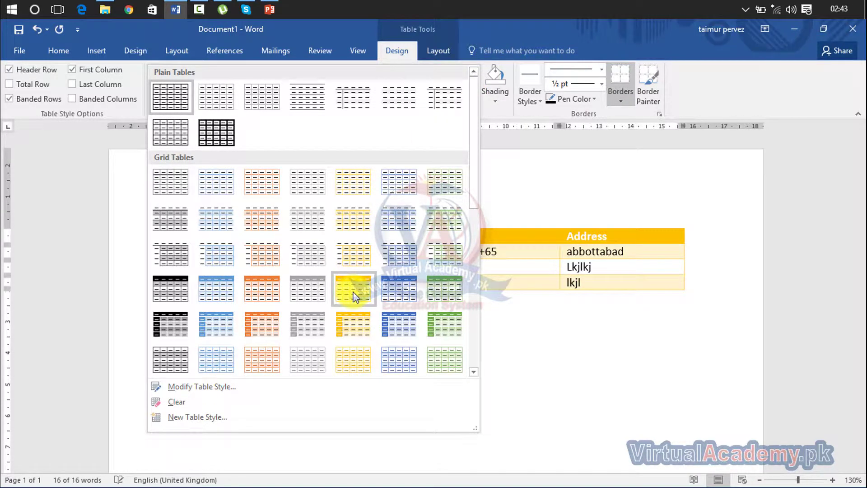
click(270, 291)
click(384, 373)
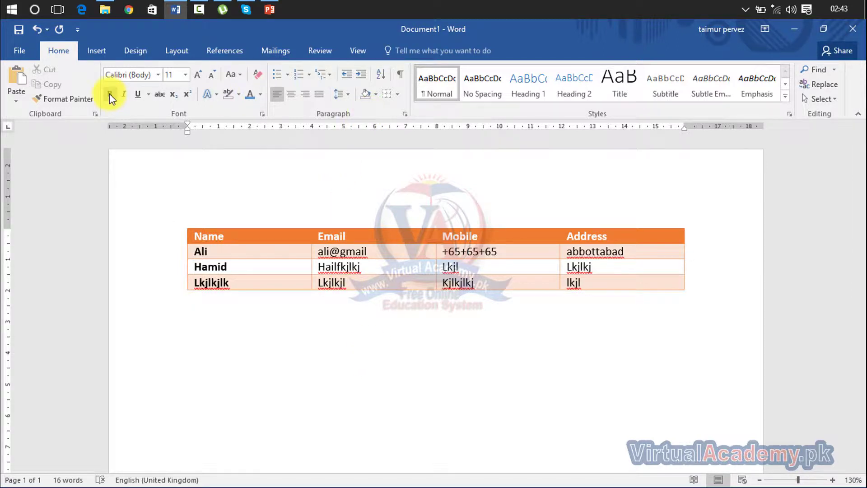
Step: Select the table and toggle the Header Row option off and back on
click(285, 237)
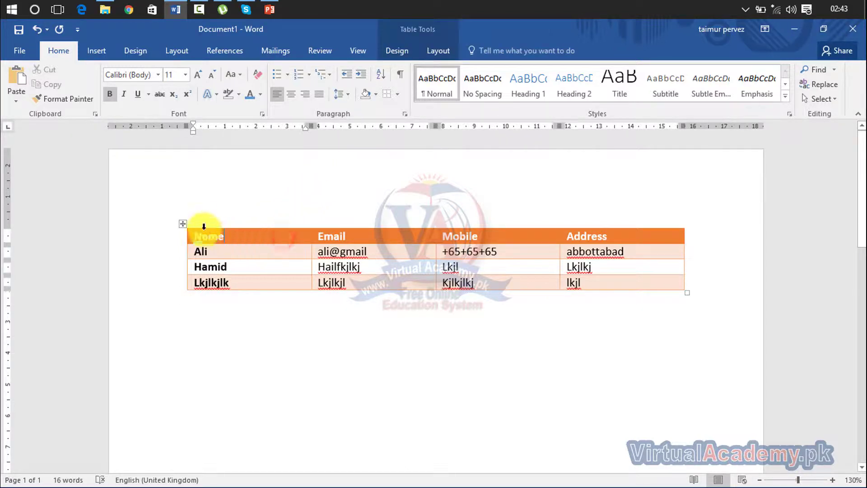
click(182, 224)
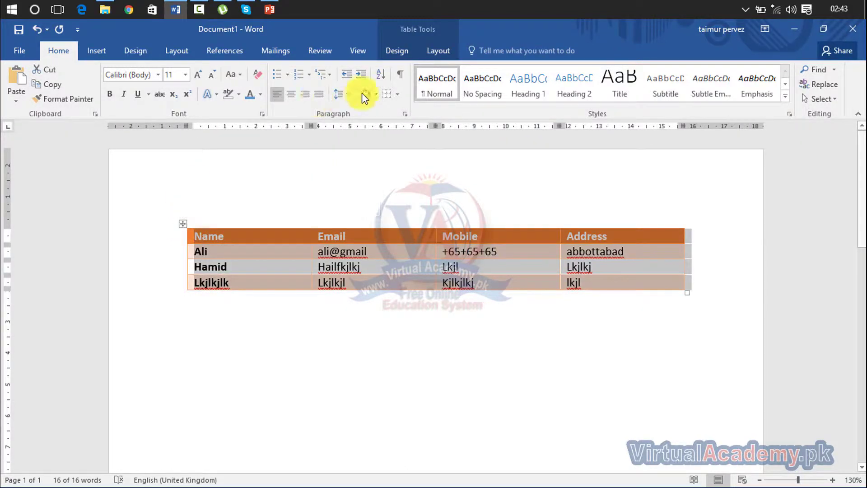
click(404, 51)
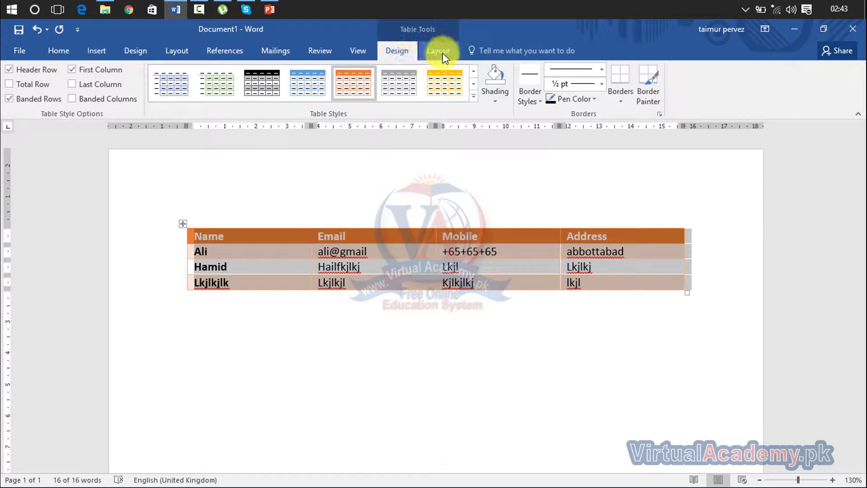
click(444, 55)
click(404, 51)
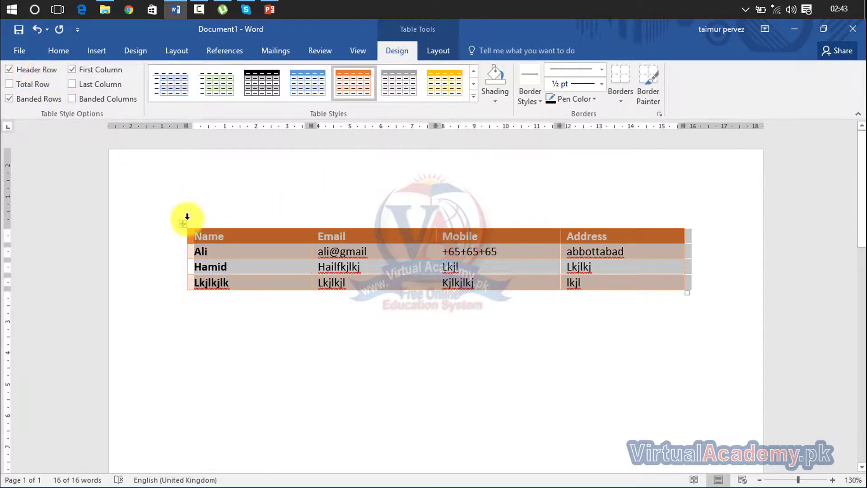
click(9, 70)
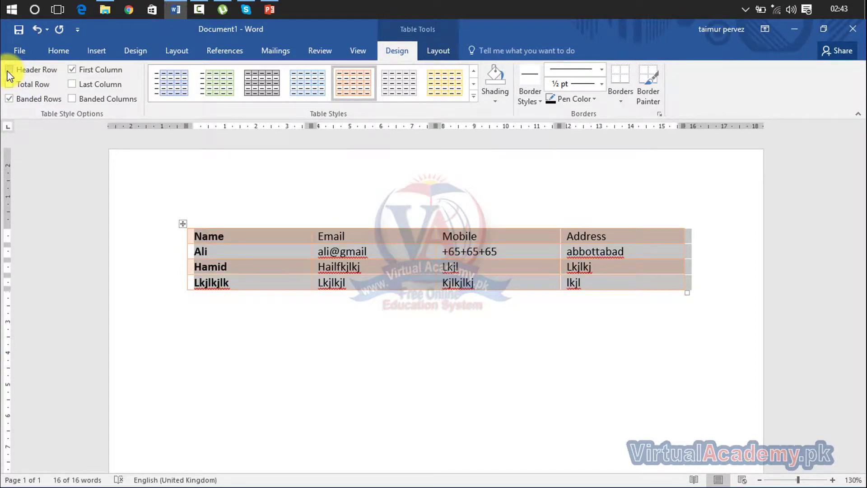
click(8, 70)
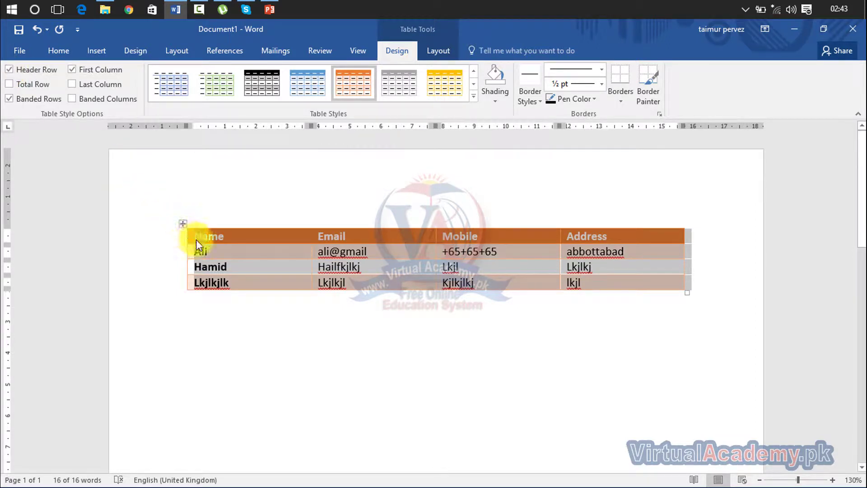
click(216, 251)
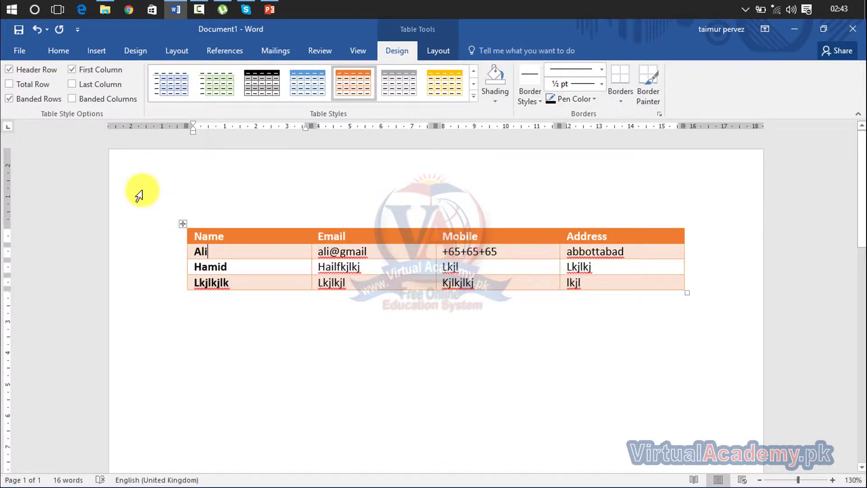
Step: Try Total Row on and off, then leave Banded Rows switched on
click(31, 84)
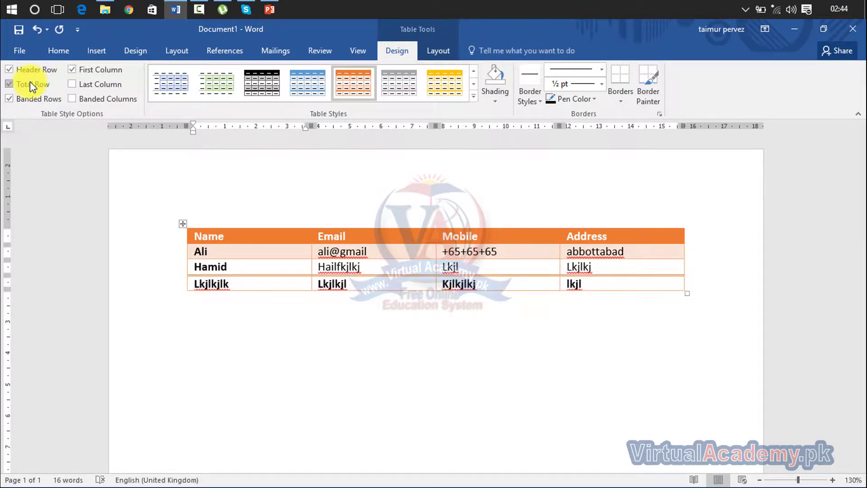
click(30, 83)
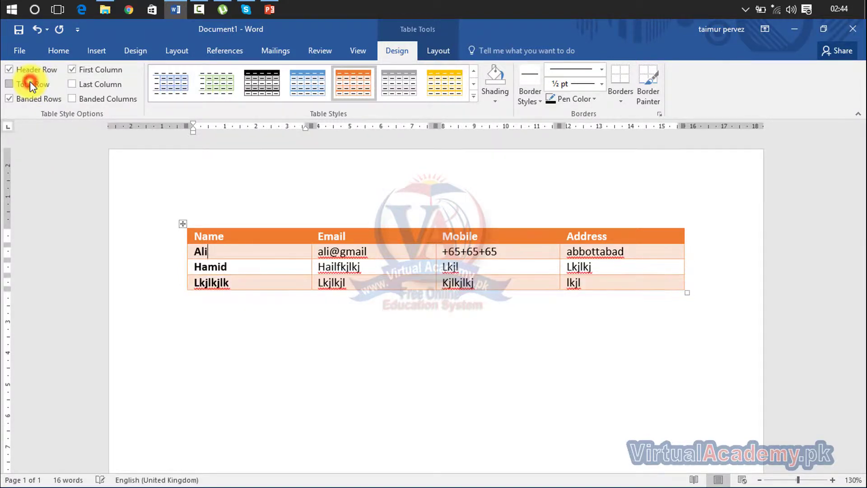
click(183, 223)
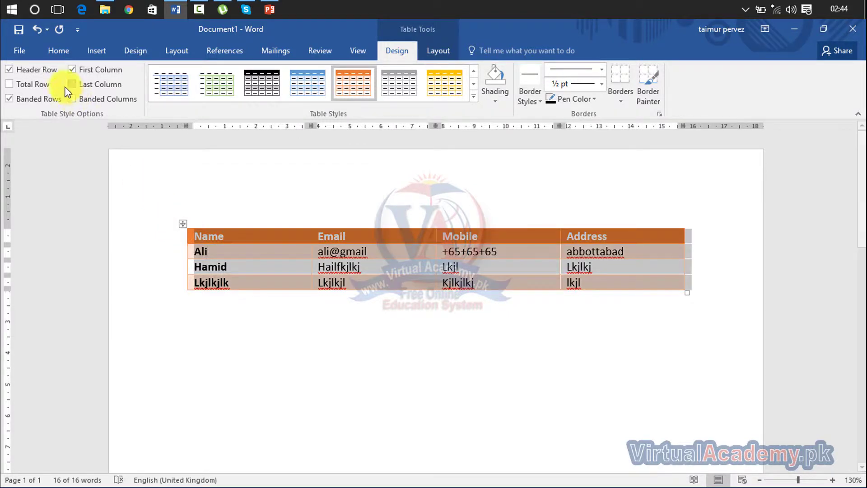
click(41, 83)
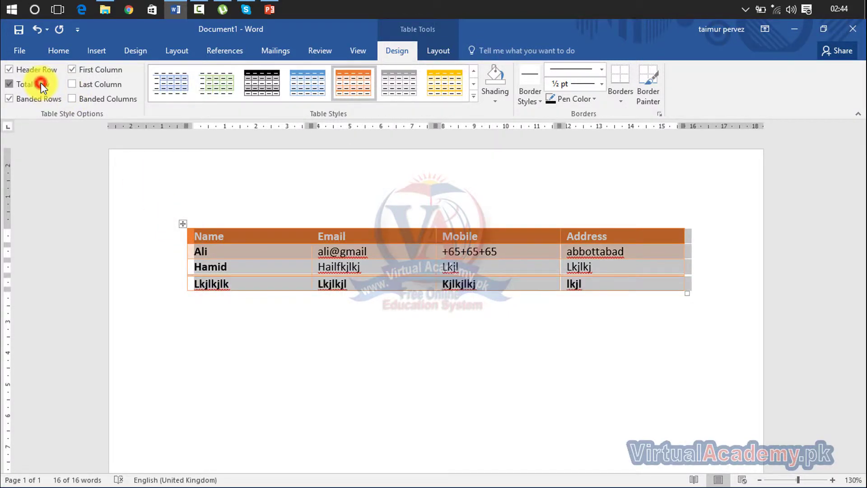
click(41, 83)
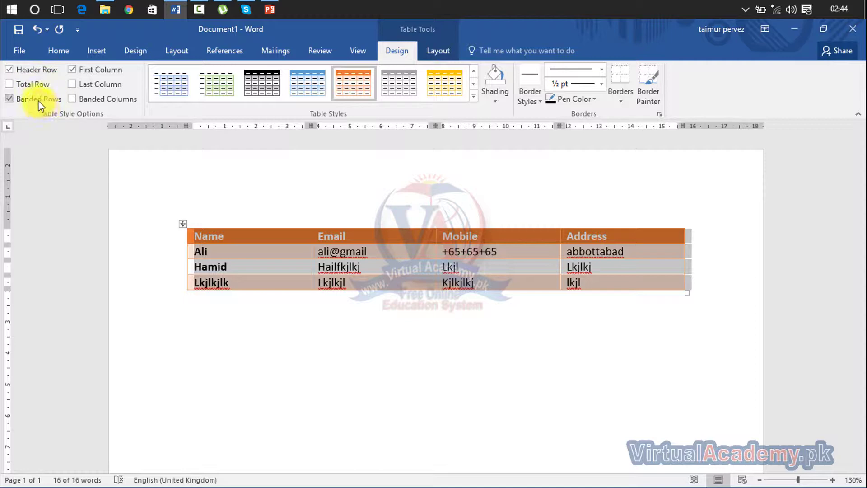
click(38, 100)
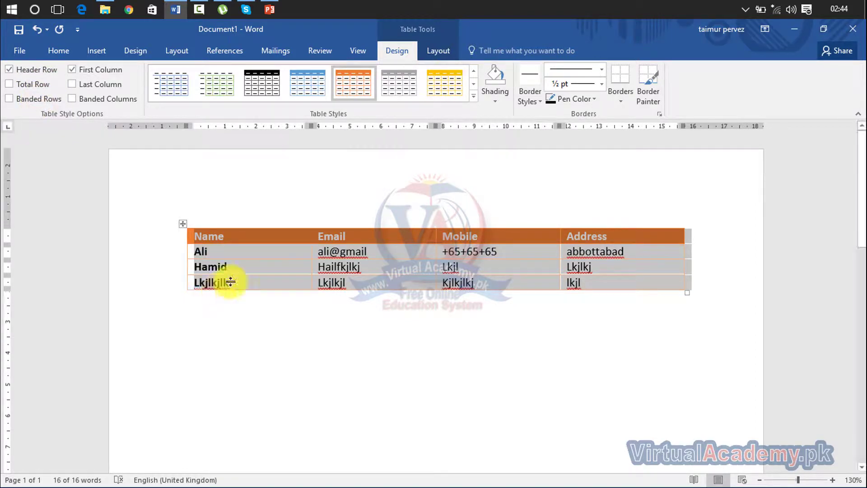
click(38, 100)
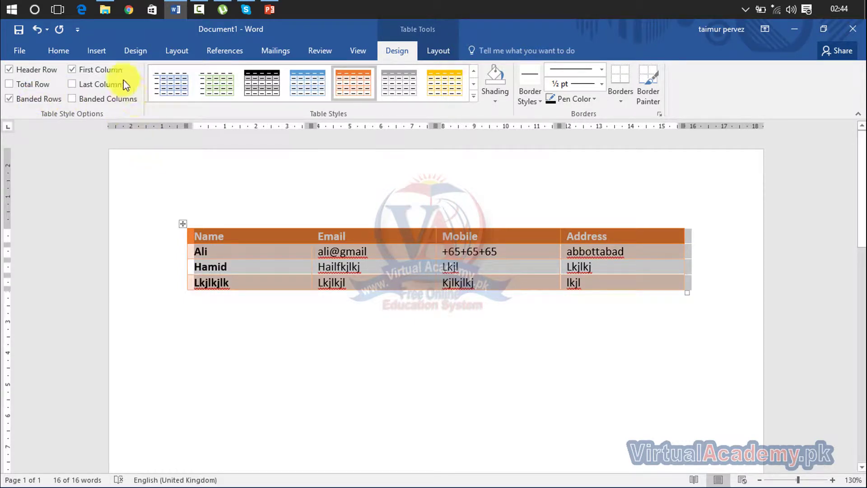
click(78, 74)
click(74, 70)
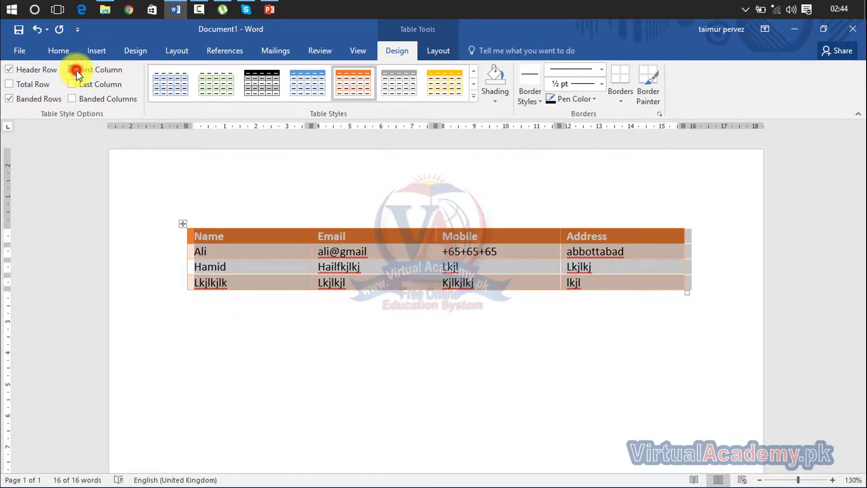
click(74, 70)
click(76, 71)
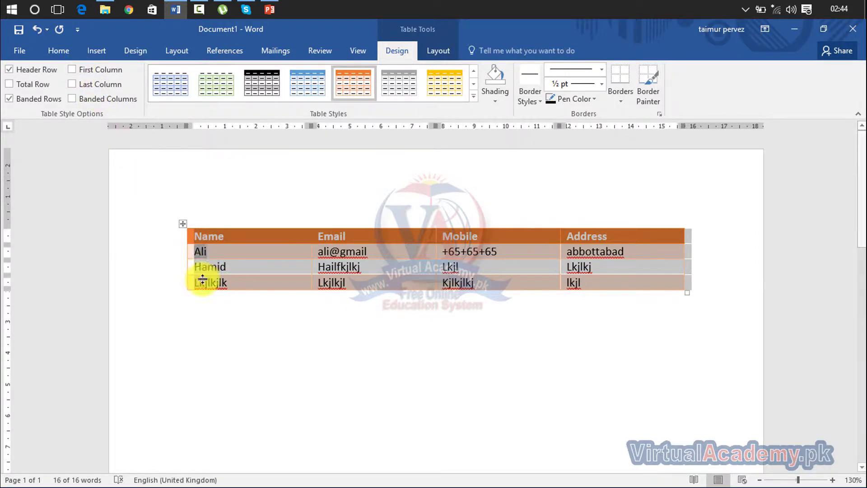
click(78, 68)
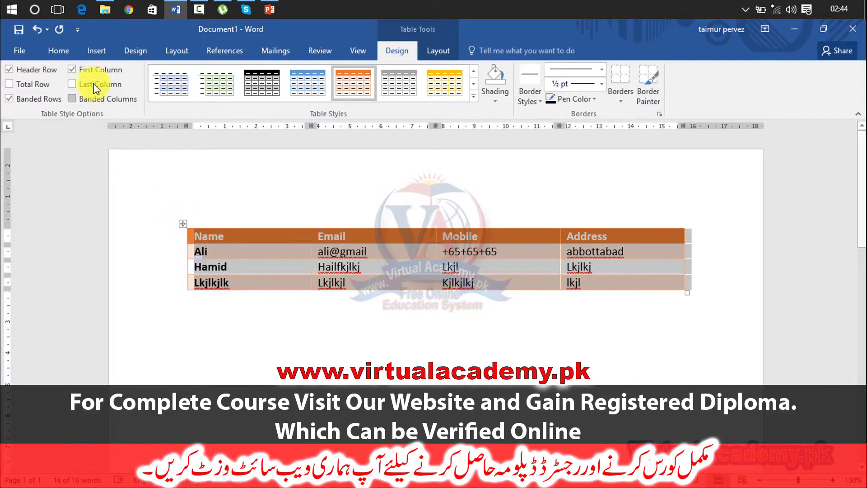
click(80, 72)
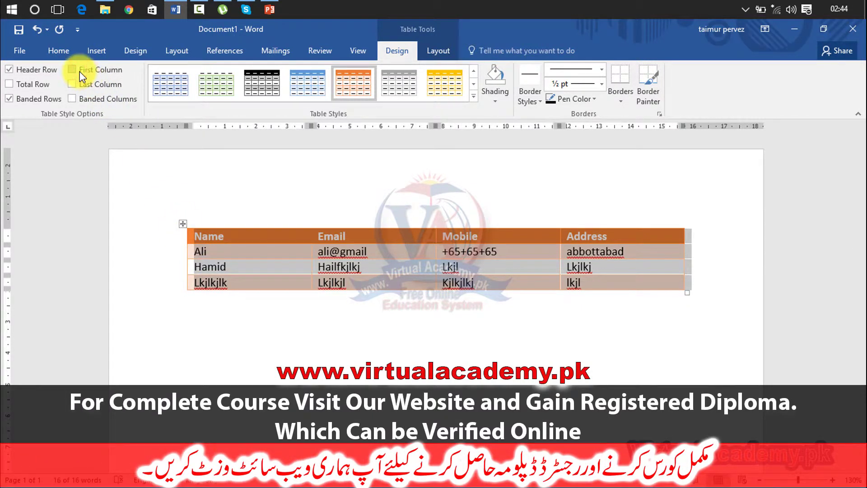
click(80, 71)
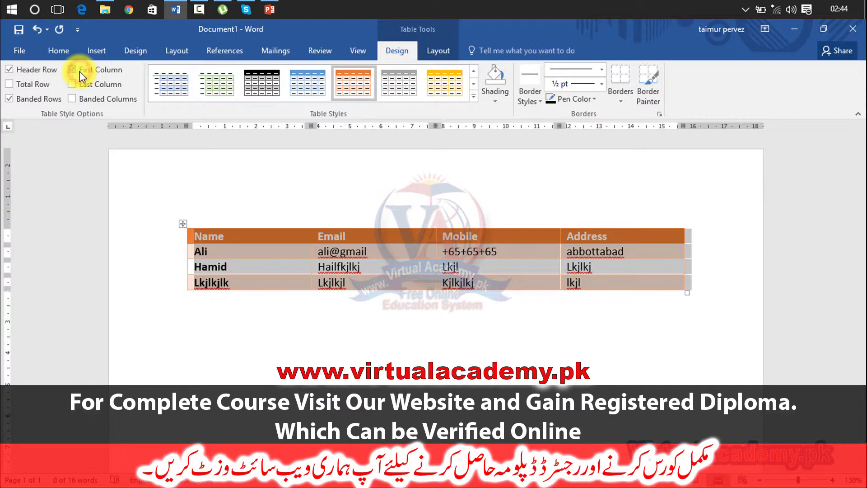
click(88, 88)
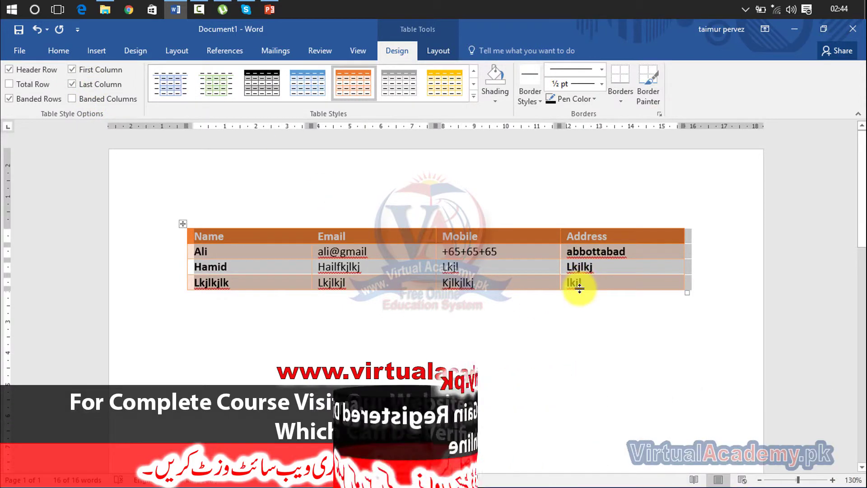
click(105, 83)
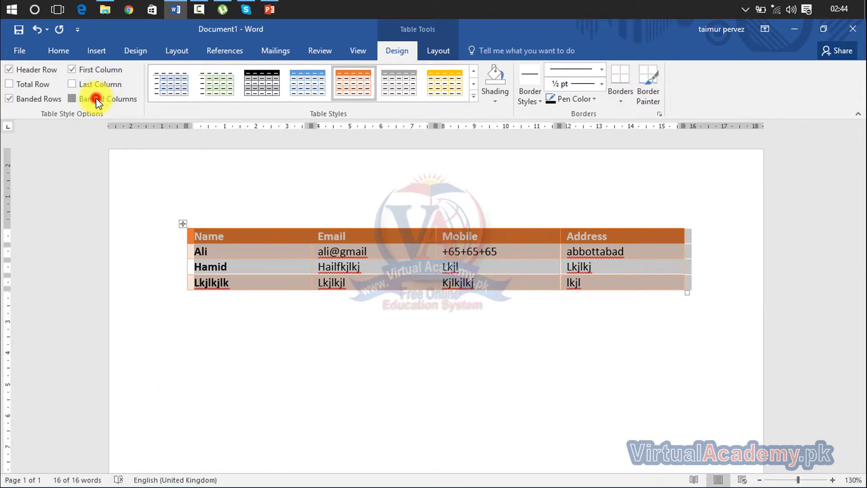
click(96, 99)
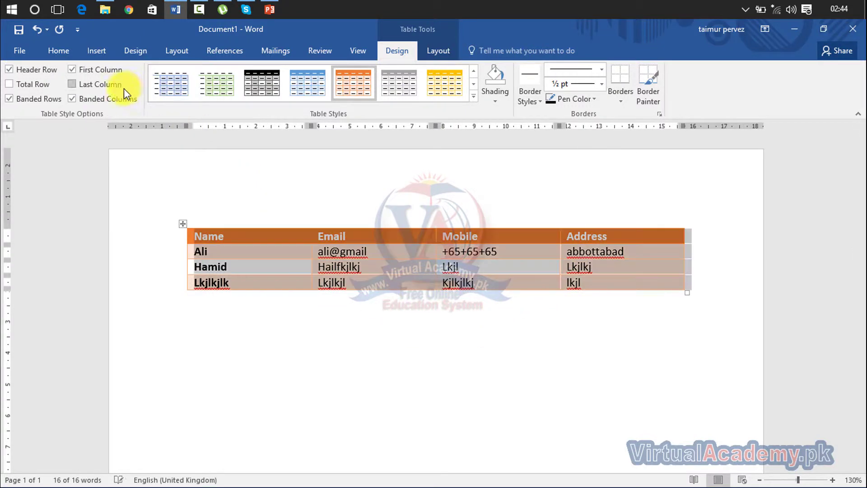
click(121, 100)
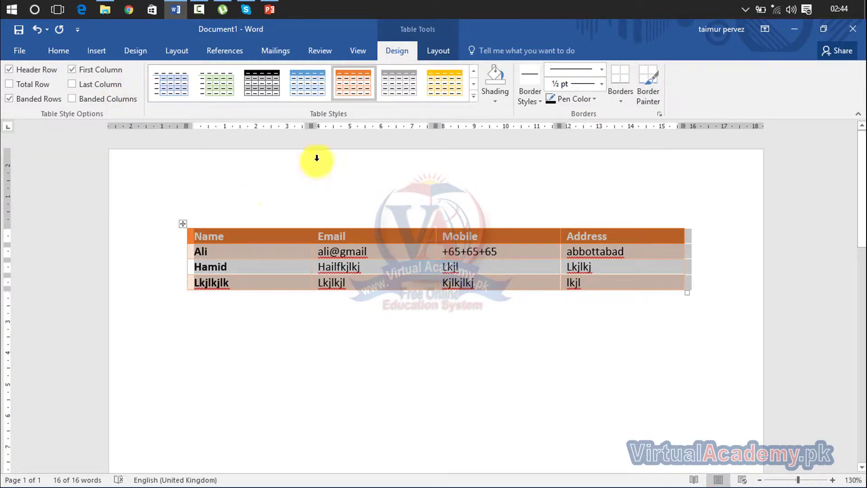
Step: Apply the plain Table Grid style from the Table Styles gallery
click(474, 97)
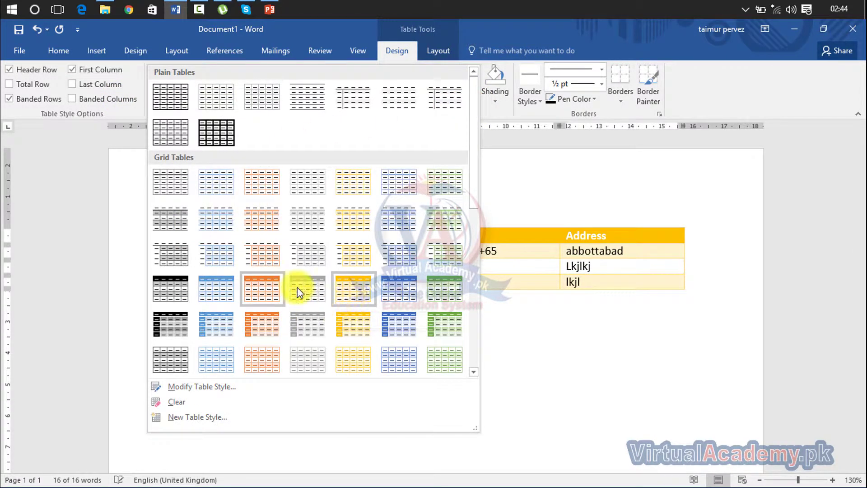
click(175, 98)
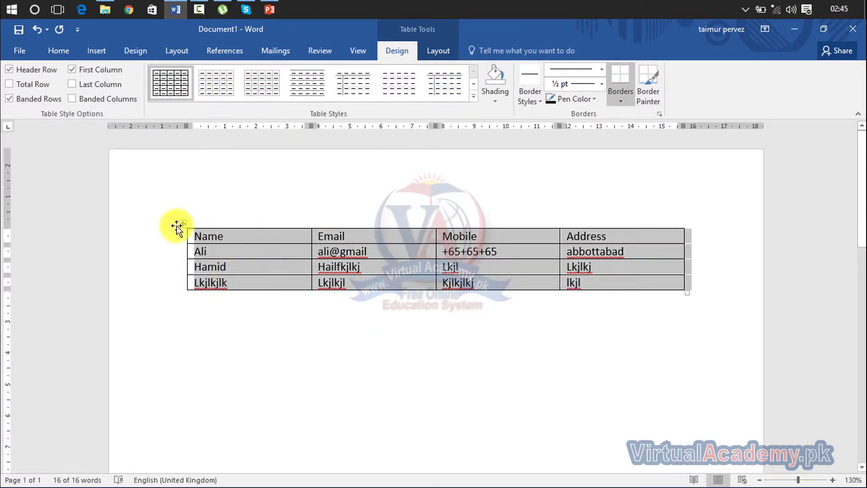
Step: Shade the header row red
click(167, 240)
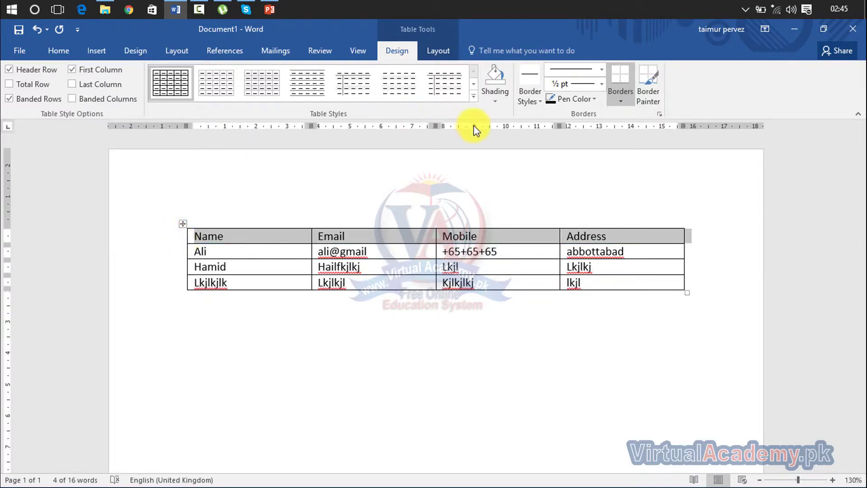
click(495, 97)
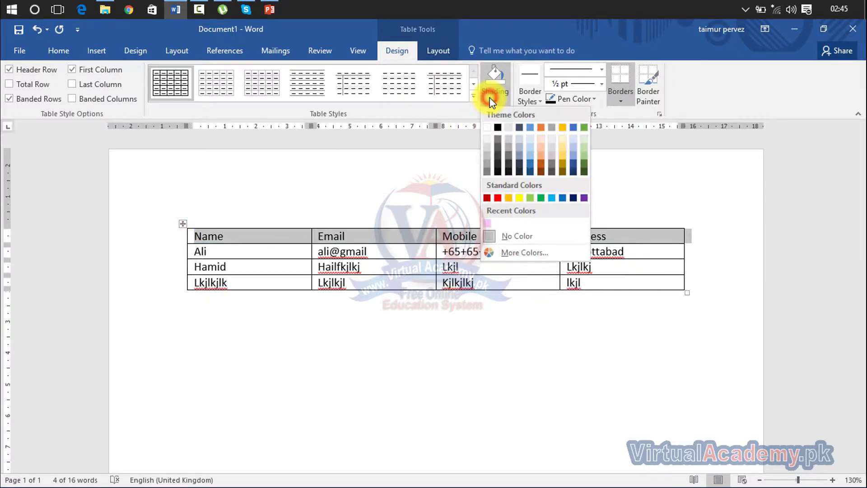
click(497, 198)
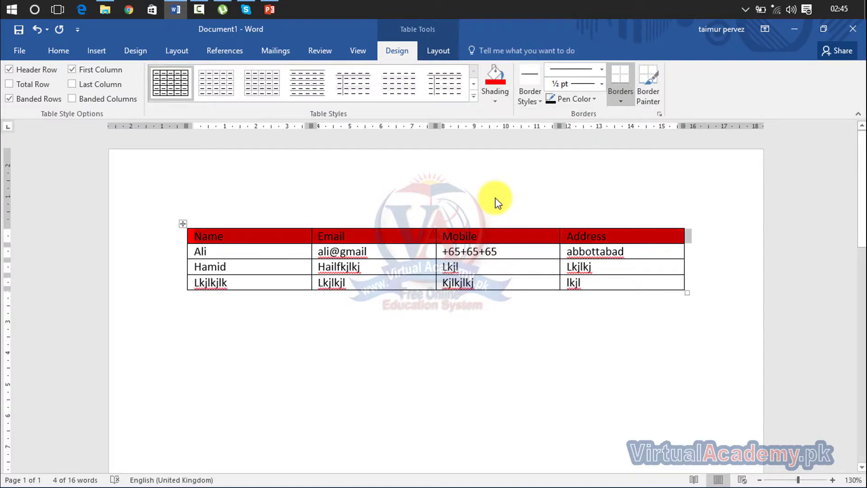
Step: Make the header row's text white with the Home Font Color
click(62, 50)
click(173, 236)
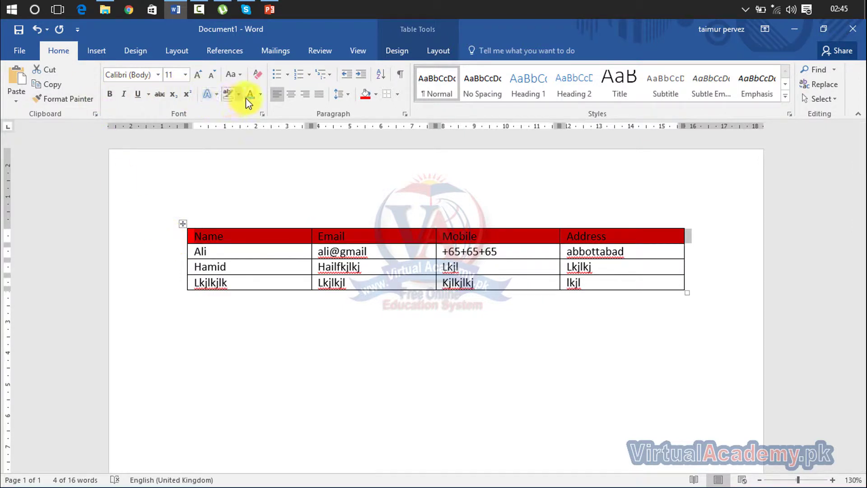
click(260, 96)
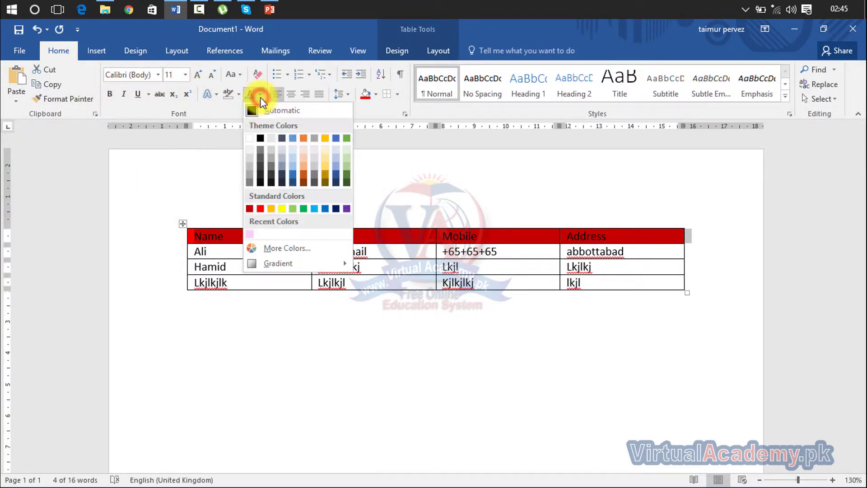
click(271, 141)
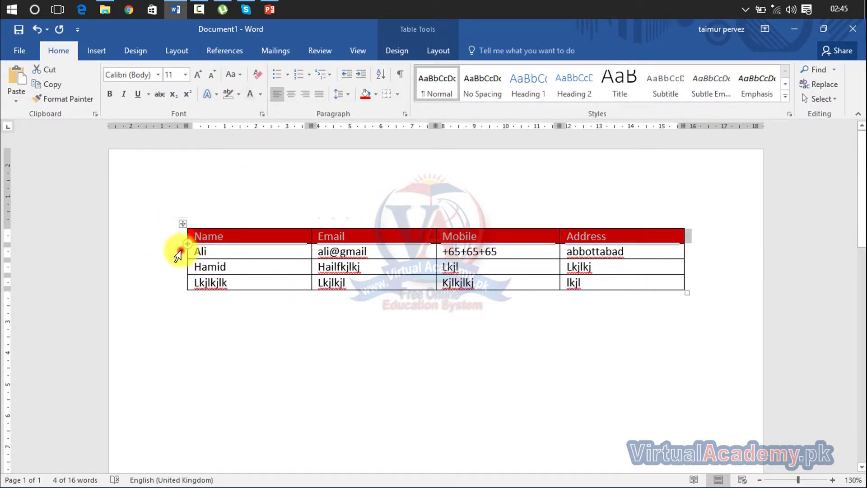
Step: Shade the Ali row with the orange standard colour
click(180, 250)
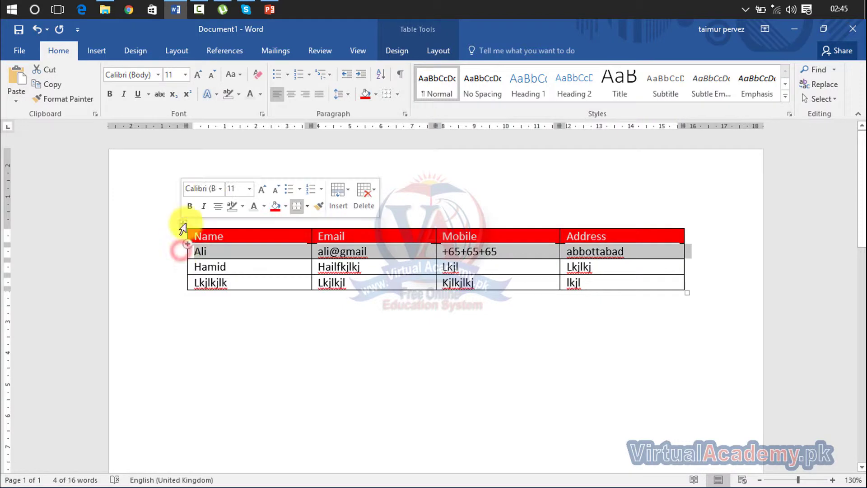
click(391, 47)
click(491, 99)
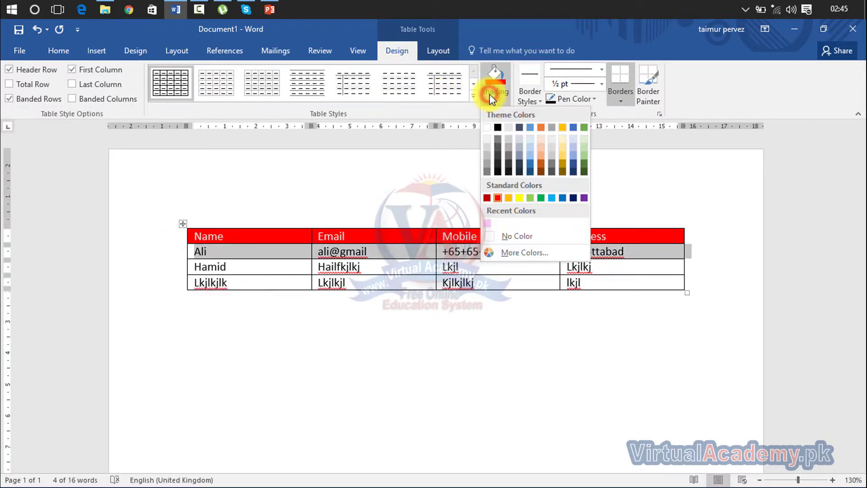
click(507, 197)
Step: Try selecting various rows and columns, ending with the whole Email column selected
click(373, 205)
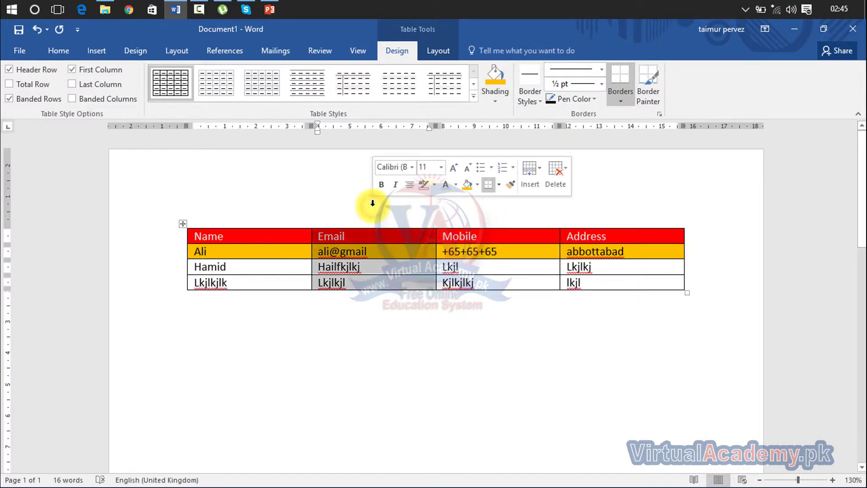
click(292, 209)
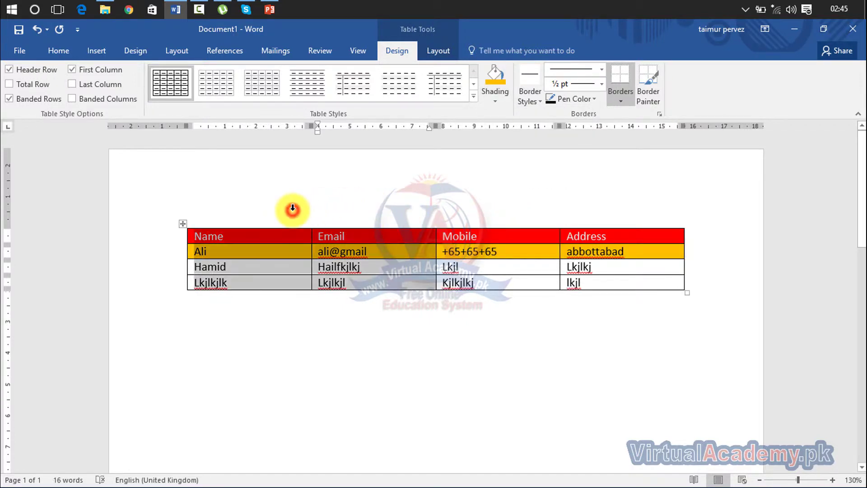
click(136, 251)
click(145, 268)
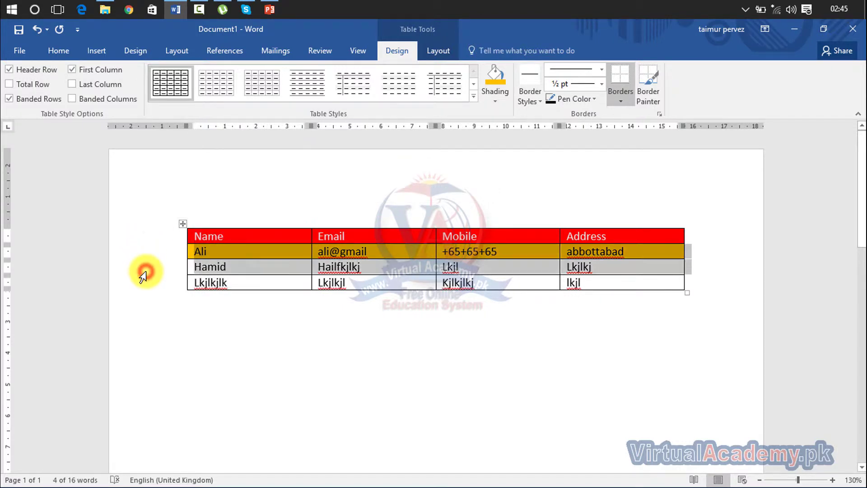
click(352, 194)
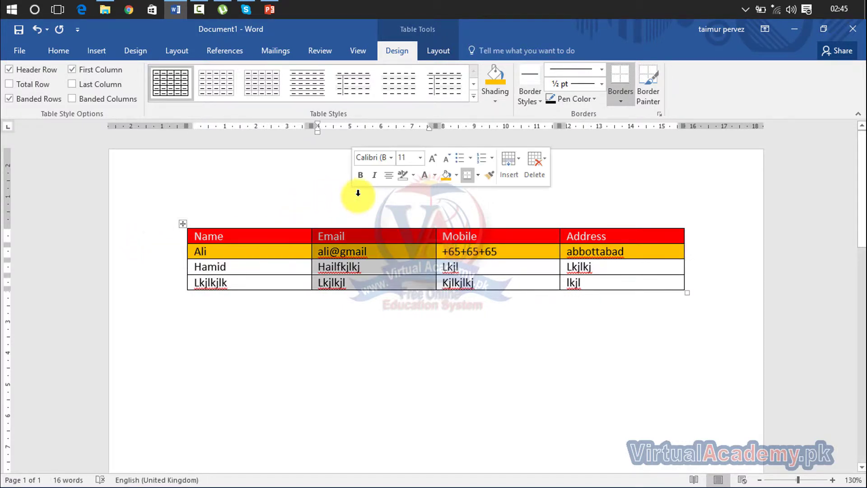
Step: Shade the Email column dark blue-grey, then select the whole table and open Border Styles
click(500, 93)
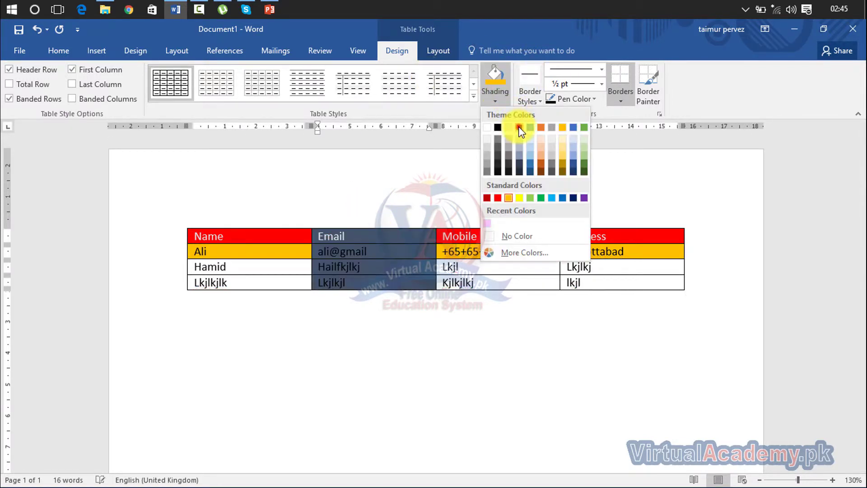
click(519, 128)
click(513, 174)
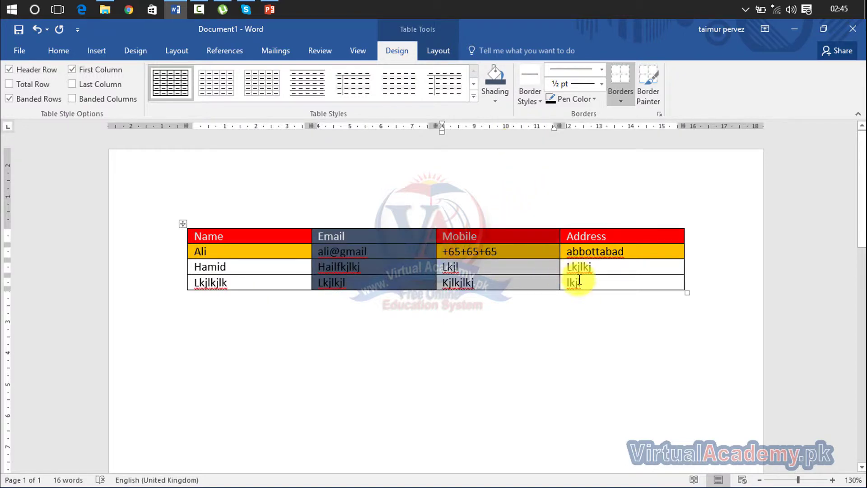
click(183, 225)
click(536, 102)
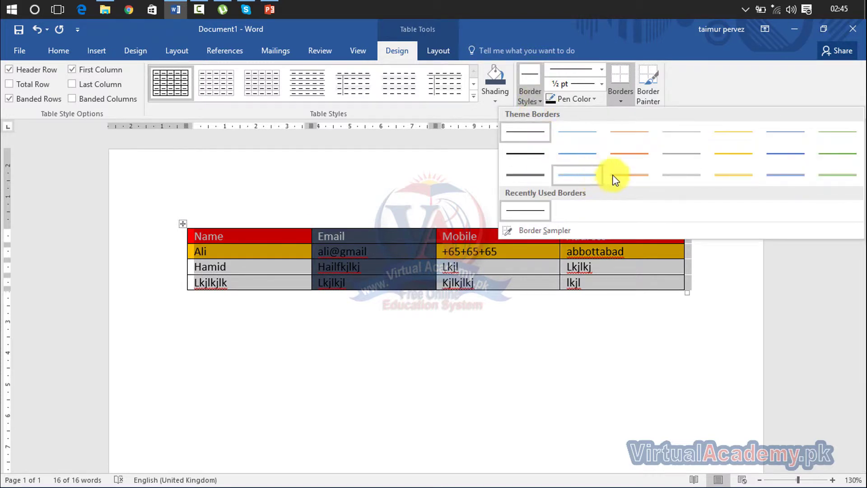
Step: Paint the contact table's right, left and top outer edges with an orange ½ pt border
click(628, 173)
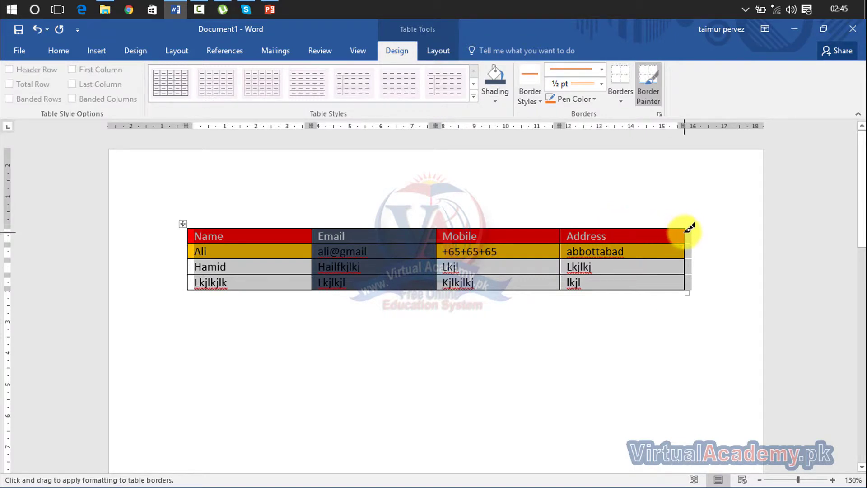
drag(688, 225, 684, 283)
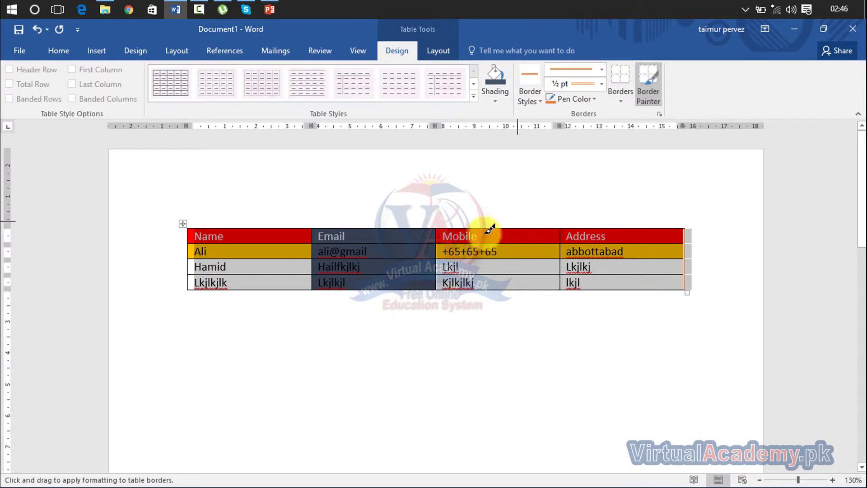
mouse_move(190, 225)
mouse_down()
mouse_move(191, 286)
mouse_move(463, 293)
mouse_move(691, 275)
mouse_move(681, 286)
mouse_up()
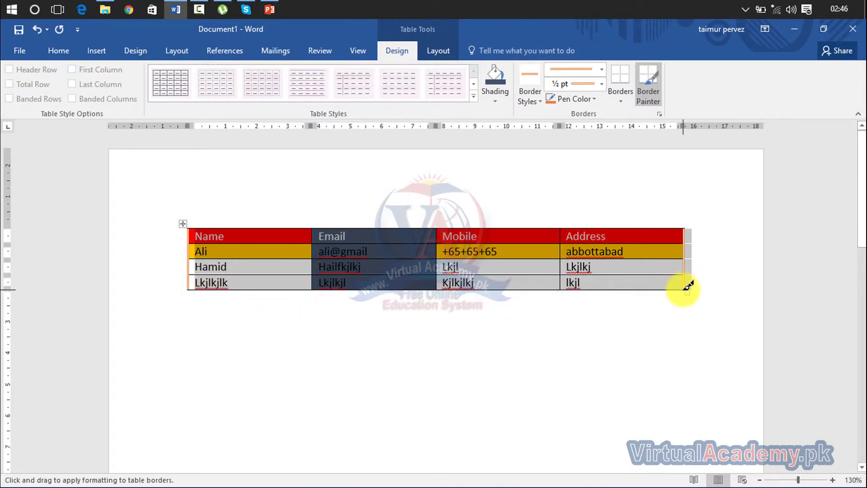
mouse_move(681, 229)
mouse_down()
mouse_move(459, 213)
mouse_move(286, 226)
mouse_up()
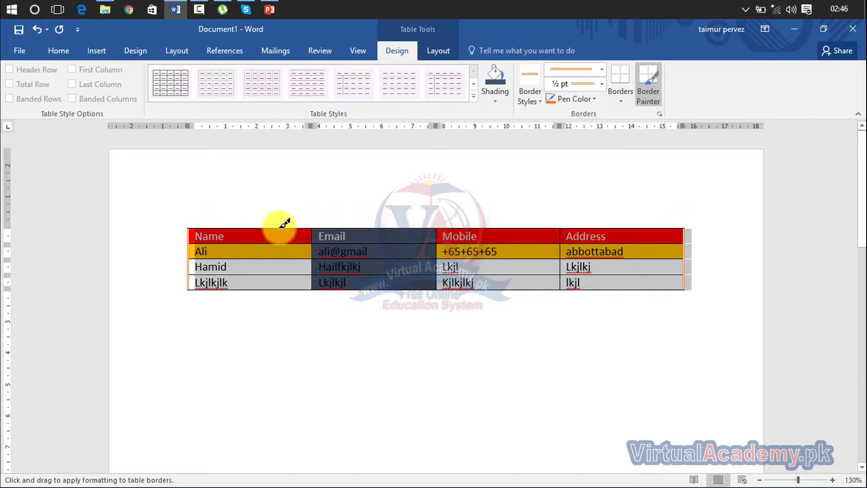
Step: Switch to a thick double line style and repaint the table's left edge as a 3 pt orange double border
click(604, 72)
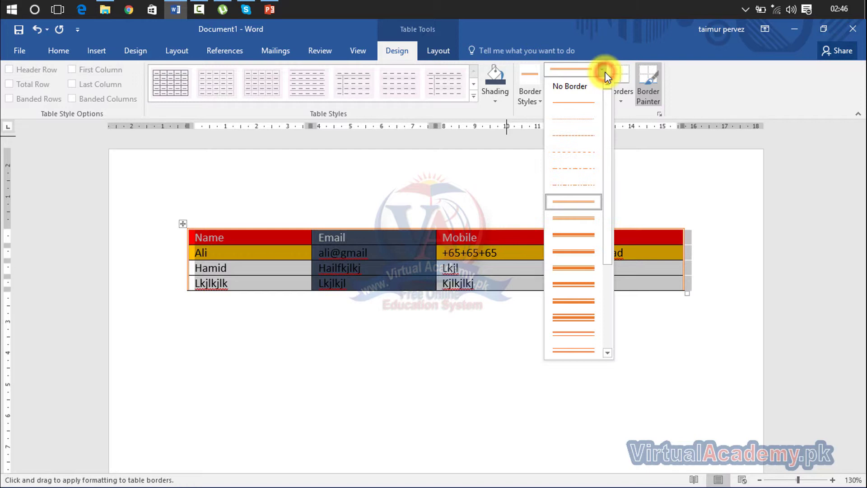
click(572, 301)
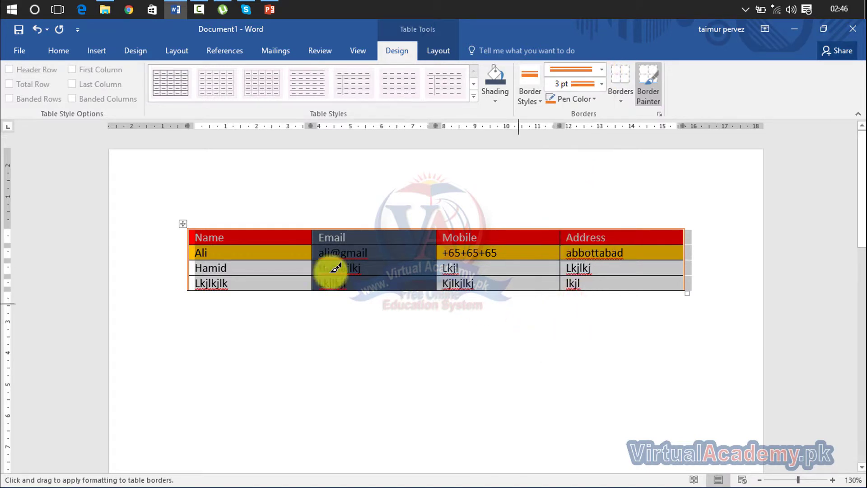
drag(193, 223, 194, 291)
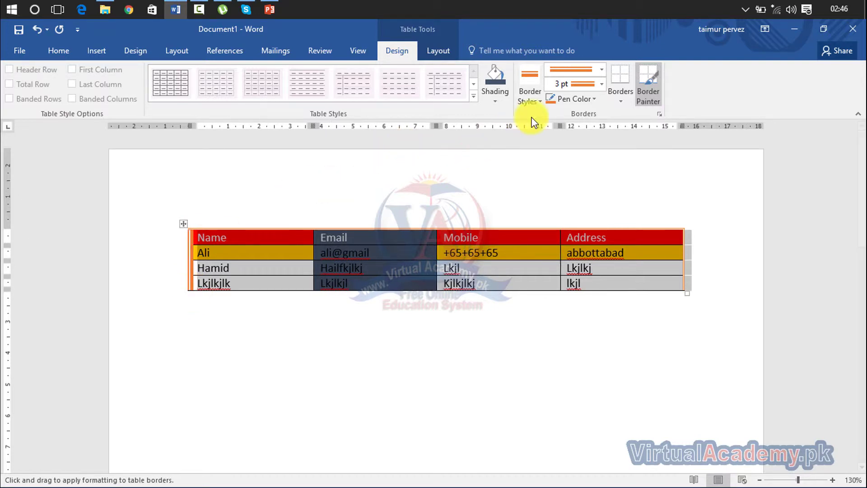
click(593, 97)
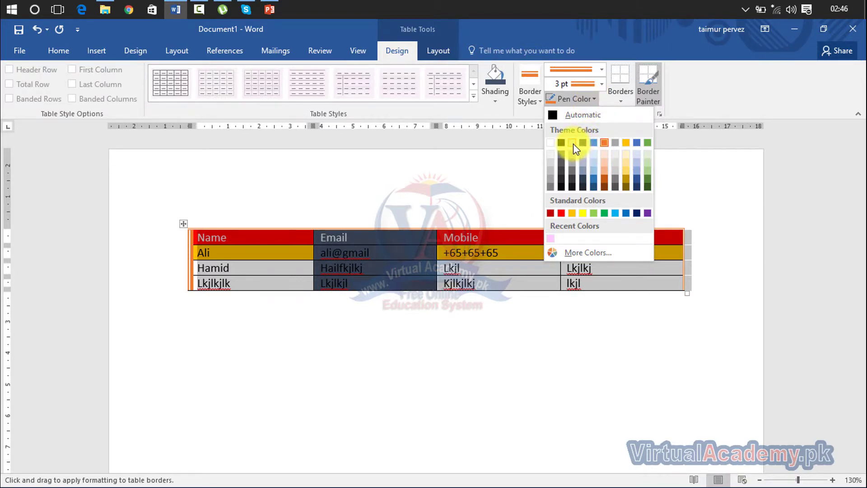
Step: Paint the outer border and the Email/Mobile and Mobile/Address dividers in dark blue double lines
click(583, 142)
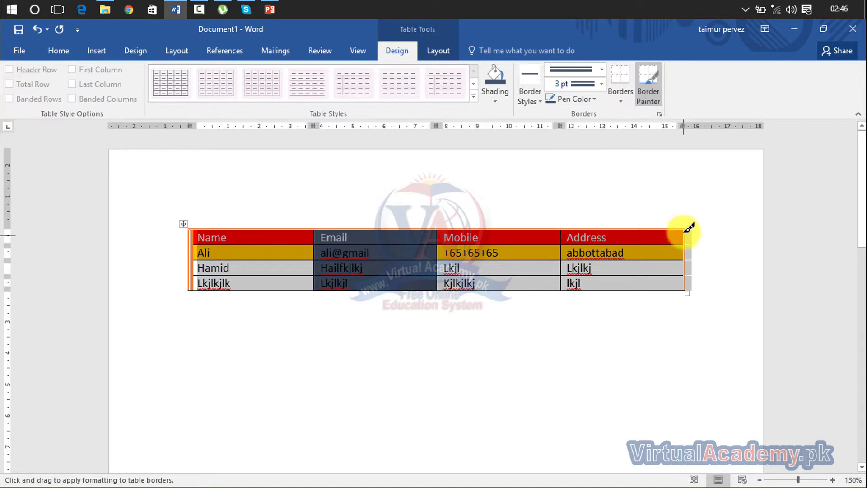
mouse_move(682, 229)
mouse_down()
mouse_move(685, 285)
mouse_move(688, 231)
mouse_move(437, 209)
mouse_move(315, 227)
mouse_move(194, 222)
mouse_move(188, 236)
mouse_move(196, 286)
mouse_move(277, 300)
mouse_move(612, 313)
mouse_move(693, 285)
mouse_up()
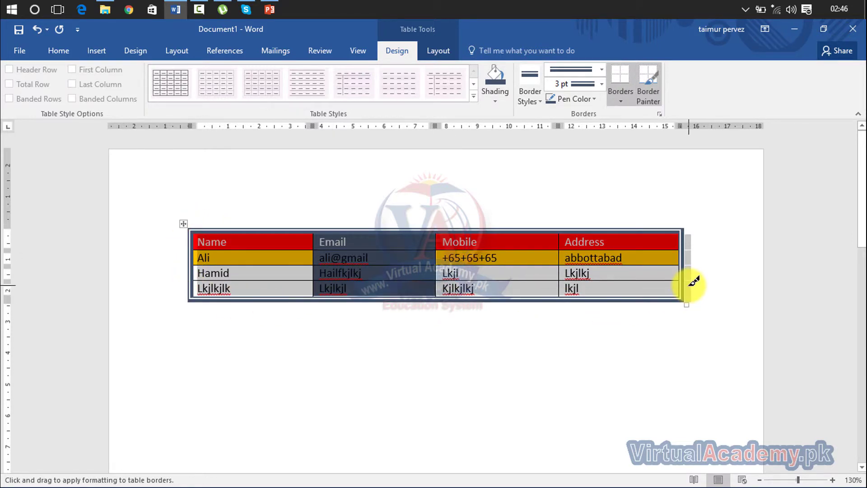
drag(562, 229, 548, 301)
drag(435, 229, 438, 293)
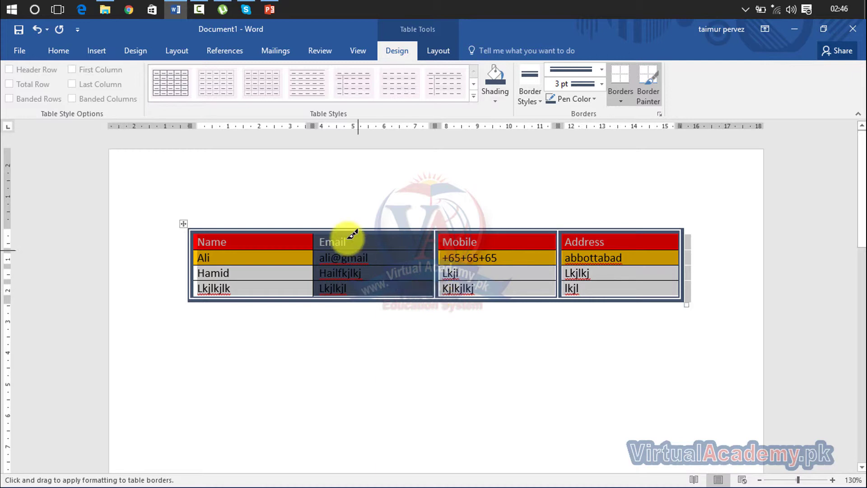
Step: Keep the border pen at 3 pt weight with the double line style
click(605, 85)
click(606, 85)
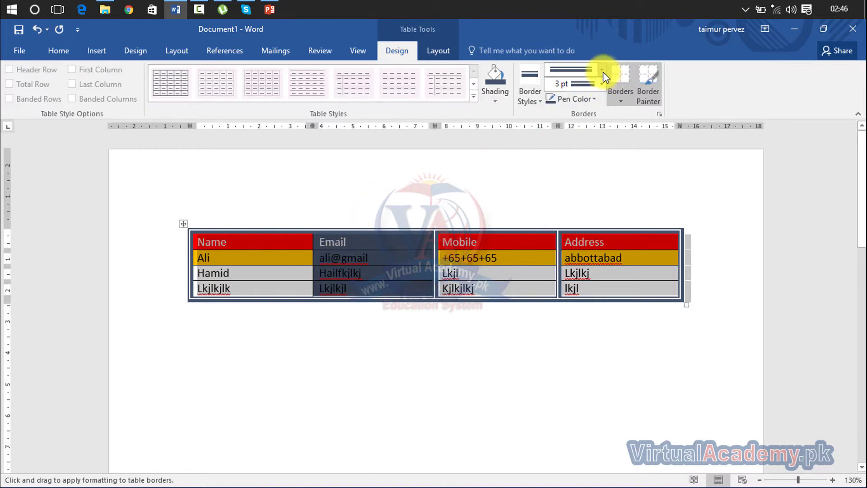
click(603, 73)
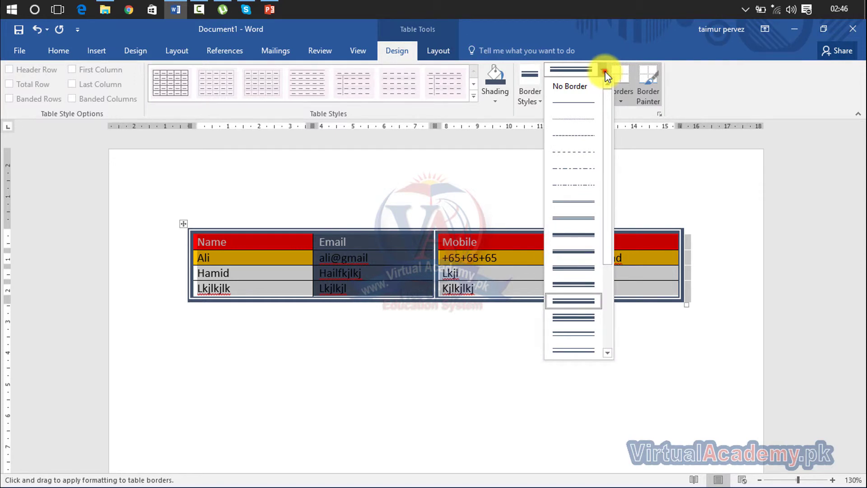
click(604, 73)
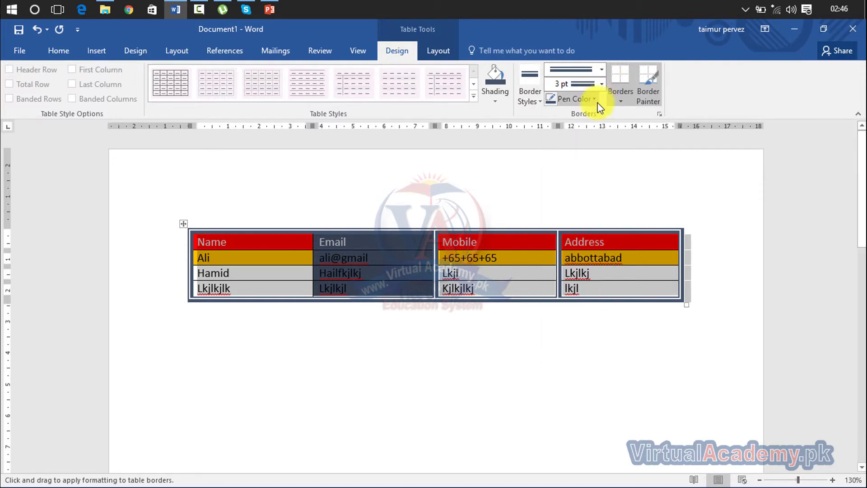
Step: Show the Borders dropdown's list of placement options for the contact table
click(620, 102)
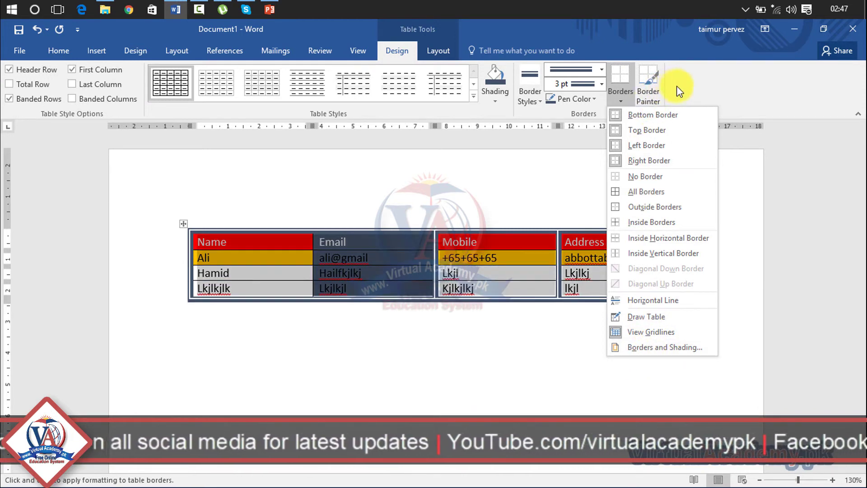
Step: Close the Borders menu and repaint the table's right and top edges with Border Painter
click(690, 90)
click(650, 97)
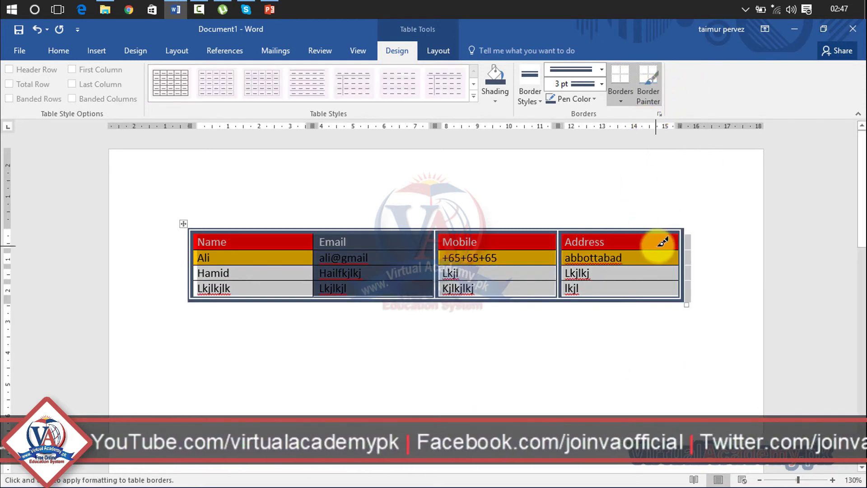
drag(681, 228, 678, 304)
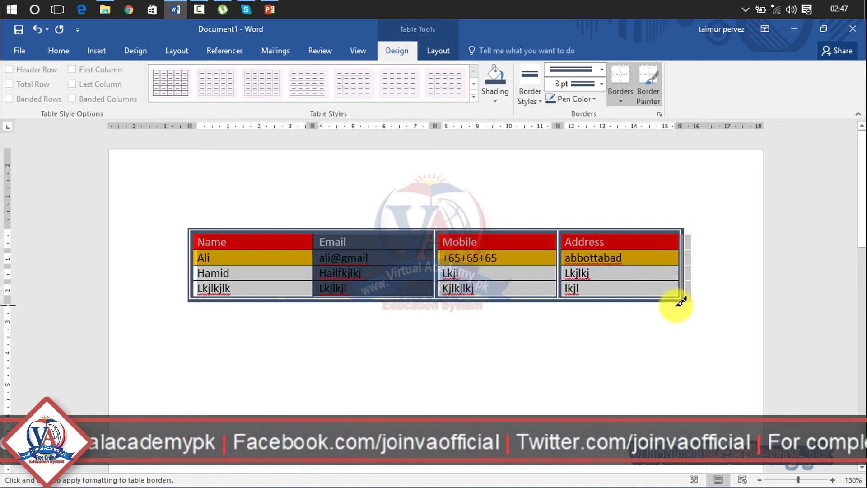
mouse_move(679, 226)
mouse_down()
mouse_move(400, 216)
mouse_move(202, 224)
mouse_up()
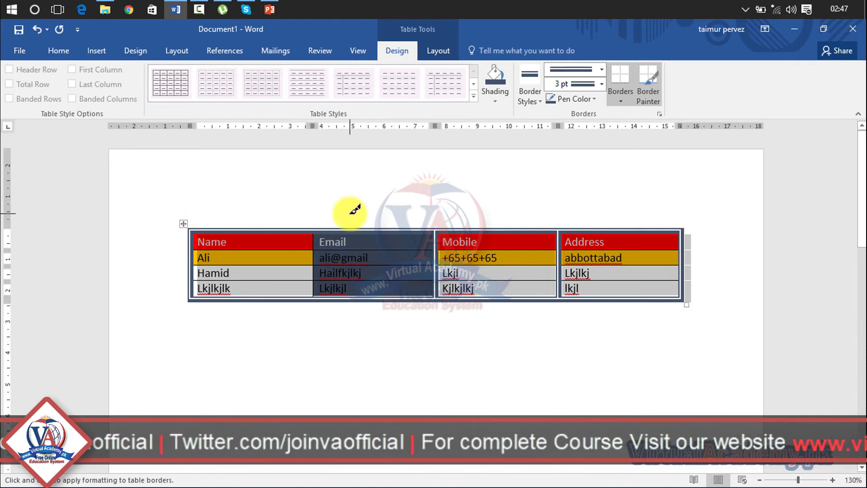
Step: Set the 3 pt double-line border pen colour to red with Border Painter active
click(655, 96)
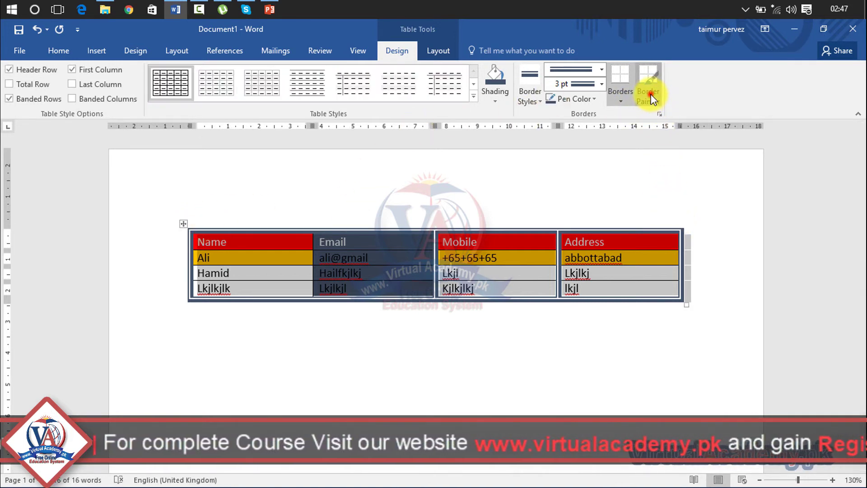
click(649, 84)
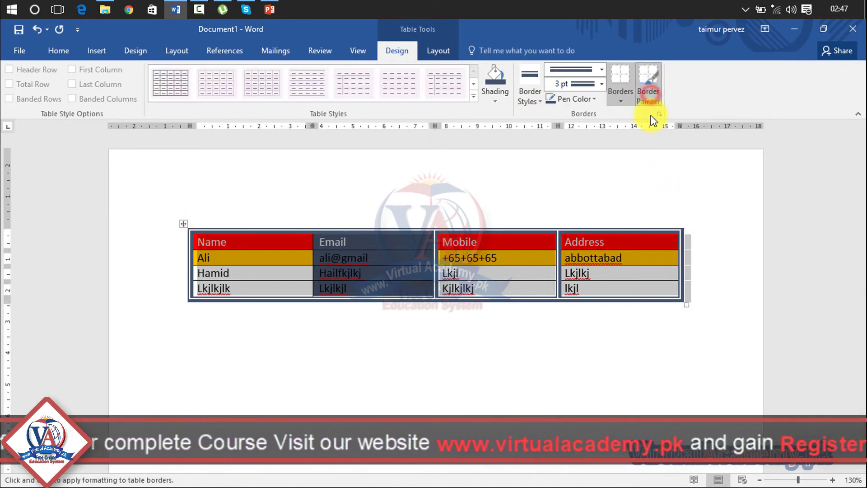
click(648, 90)
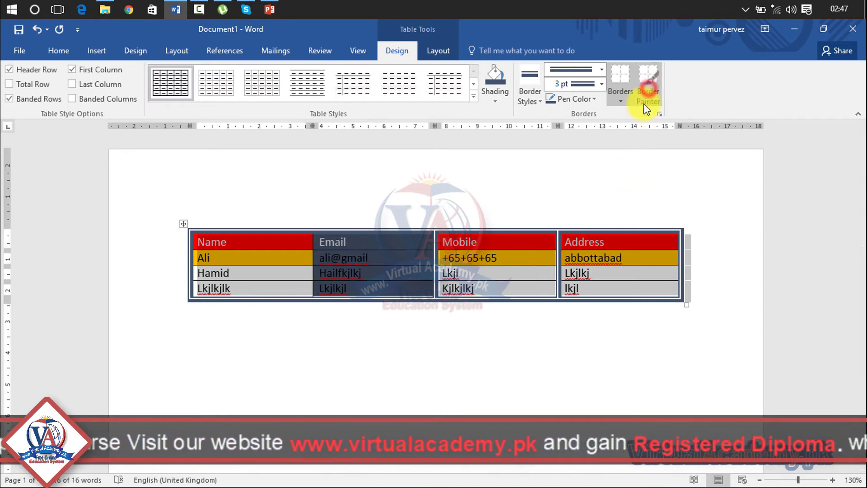
click(652, 81)
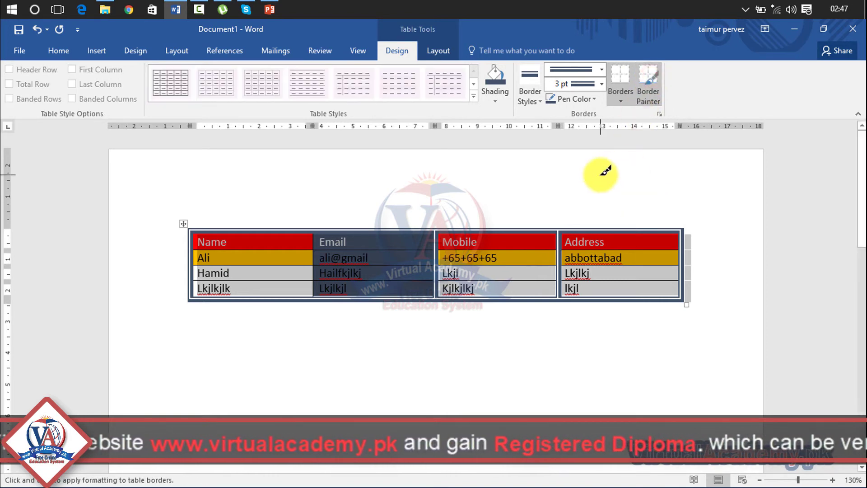
click(576, 98)
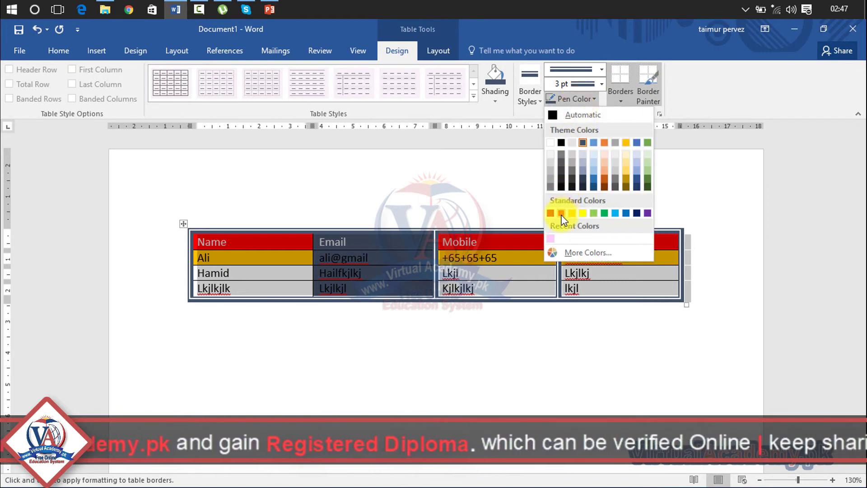
click(561, 214)
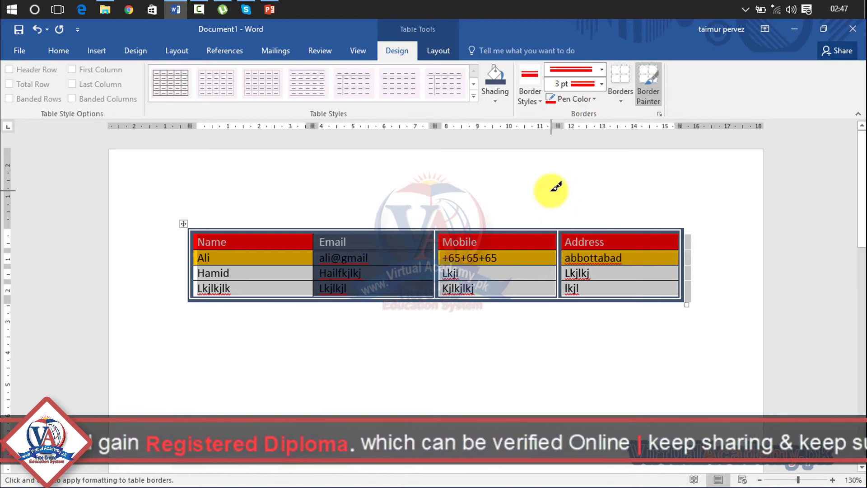
click(646, 85)
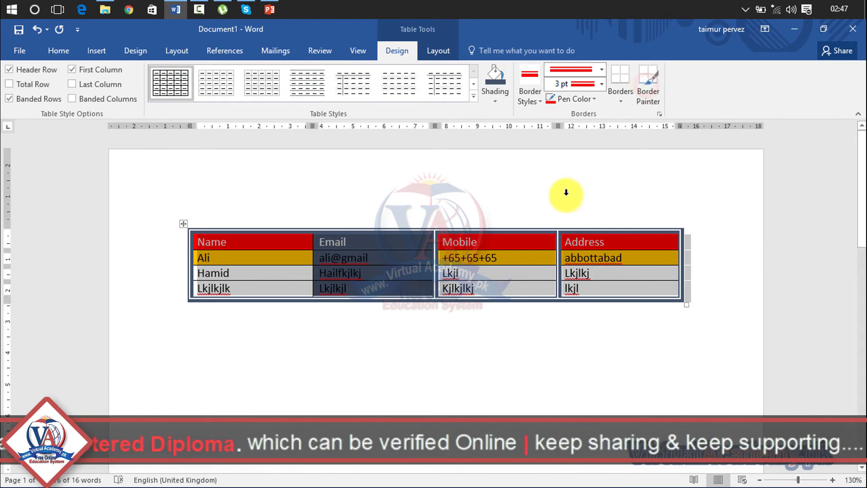
click(649, 90)
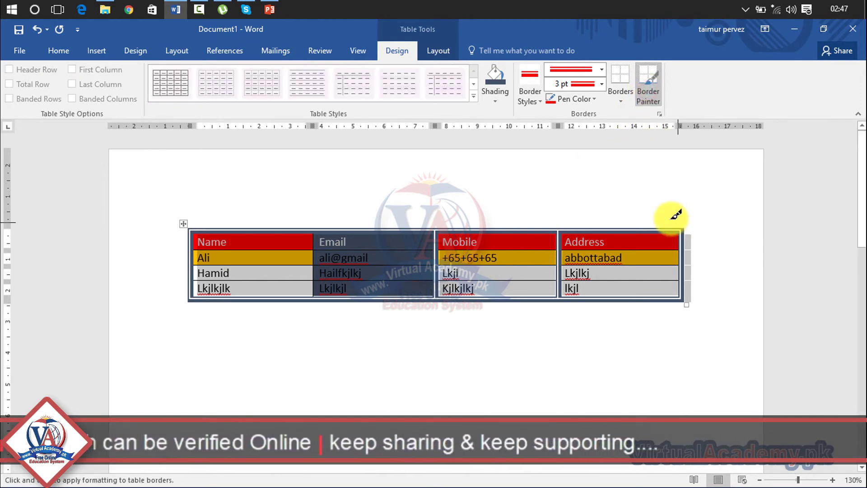